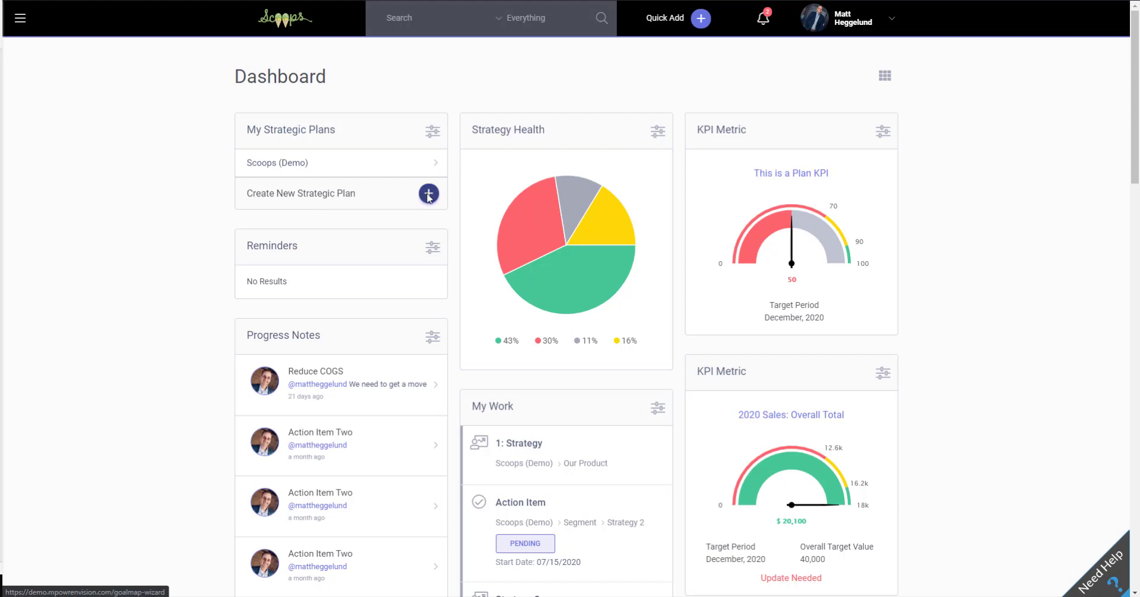
Create a new strategic plan named "July Video" and continue to its structure.
{"action": "left_click", "coordinate": [429, 194]}
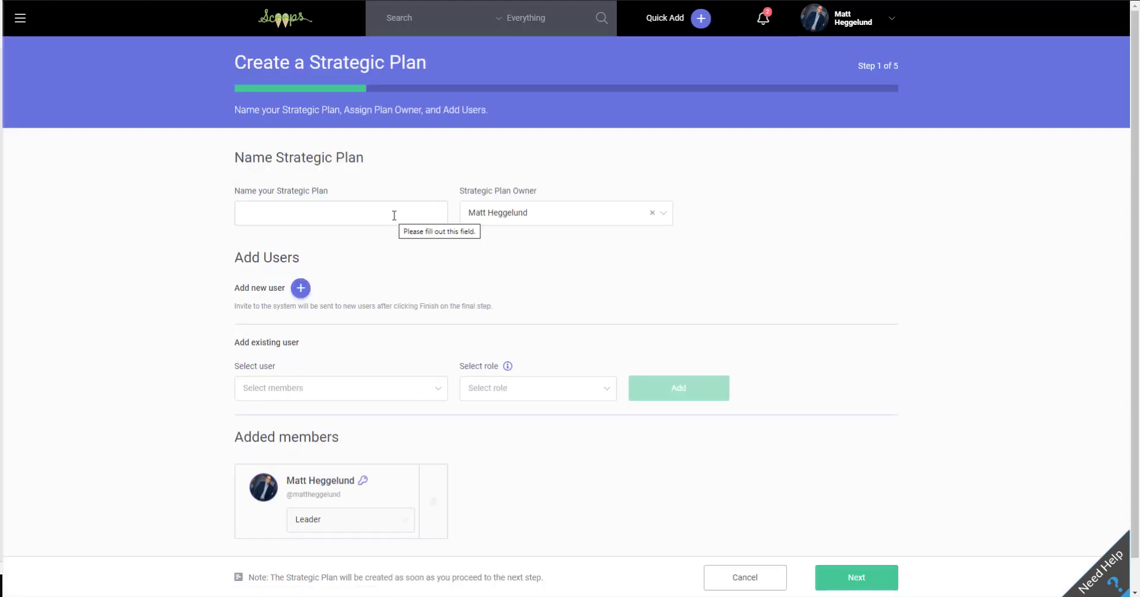
{"action": "type", "text": "July Video"}
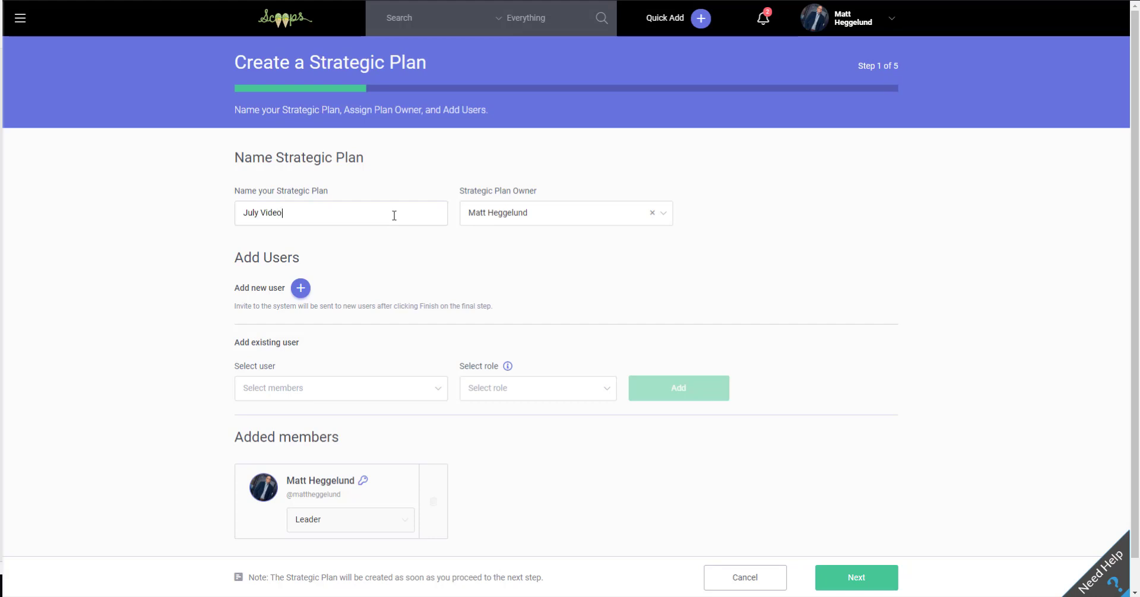
{"action": "left_click", "coordinate": [861, 584]}
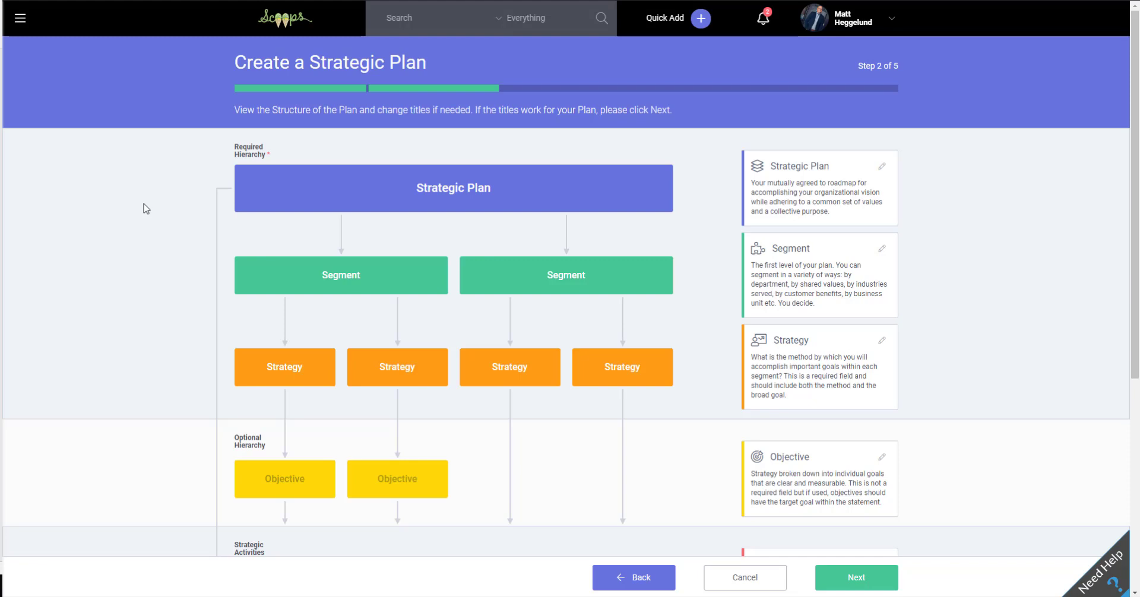
Examine the plan structure from the required hierarchy through the strategic and global activities, including the level descriptions.
{"action": "scroll", "coordinate": [146, 209], "scroll_direction": "down", "scroll_amount": 2}
{"action": "scroll", "coordinate": [146, 208], "scroll_direction": "down", "scroll_amount": 2}
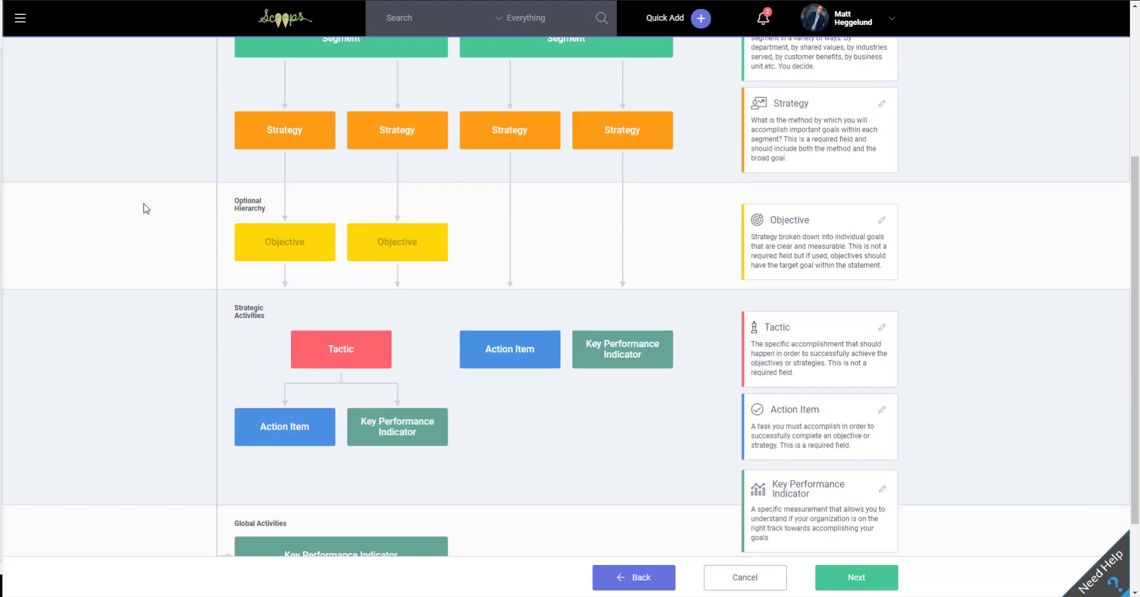
{"action": "scroll", "coordinate": [146, 208], "scroll_direction": "down", "scroll_amount": 2}
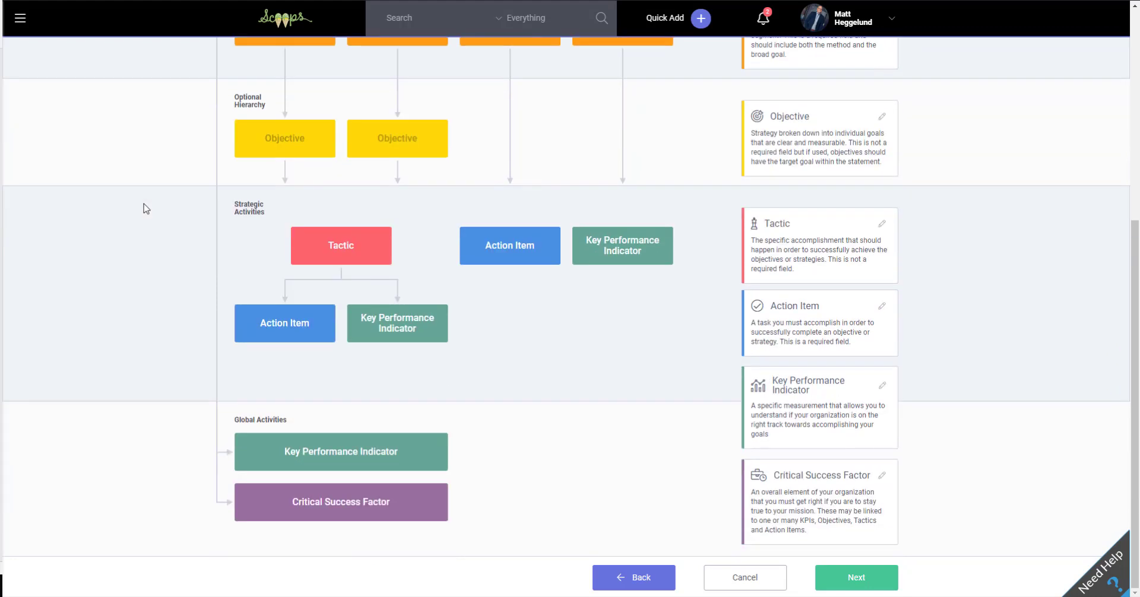
{"action": "left_click_drag", "start_coordinate": [1136, 261], "coordinate": [1139, 240]}
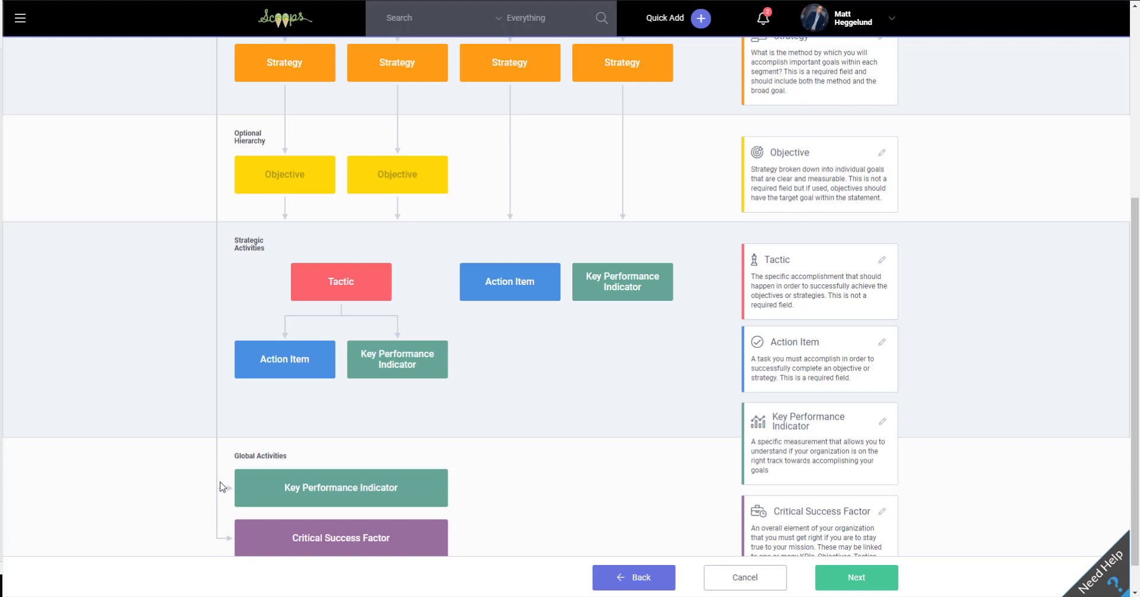
{"action": "scroll", "coordinate": [223, 487], "scroll_direction": "up", "scroll_amount": 5}
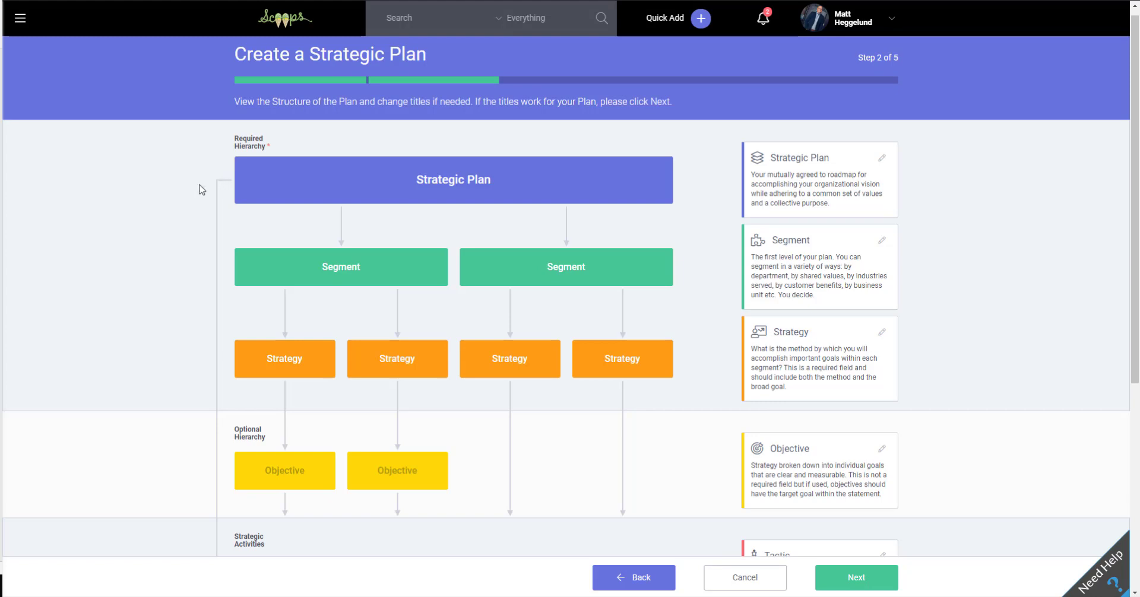
{"action": "scroll", "coordinate": [180, 194], "scroll_direction": "down", "scroll_amount": 1}
{"action": "scroll", "coordinate": [180, 194], "scroll_direction": "down", "scroll_amount": 4}
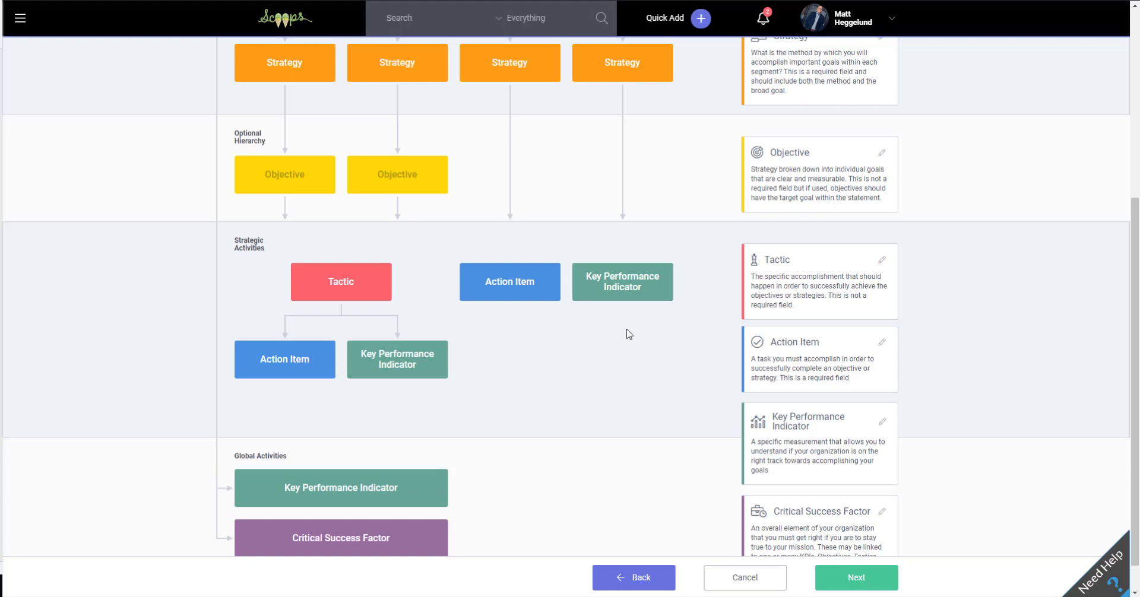
Try "Milestone" as the title for Key Performance Indicator and discard the edit.
{"action": "left_click", "coordinate": [883, 423]}
{"action": "left_click_drag", "start_coordinate": [853, 362], "coordinate": [713, 366]}
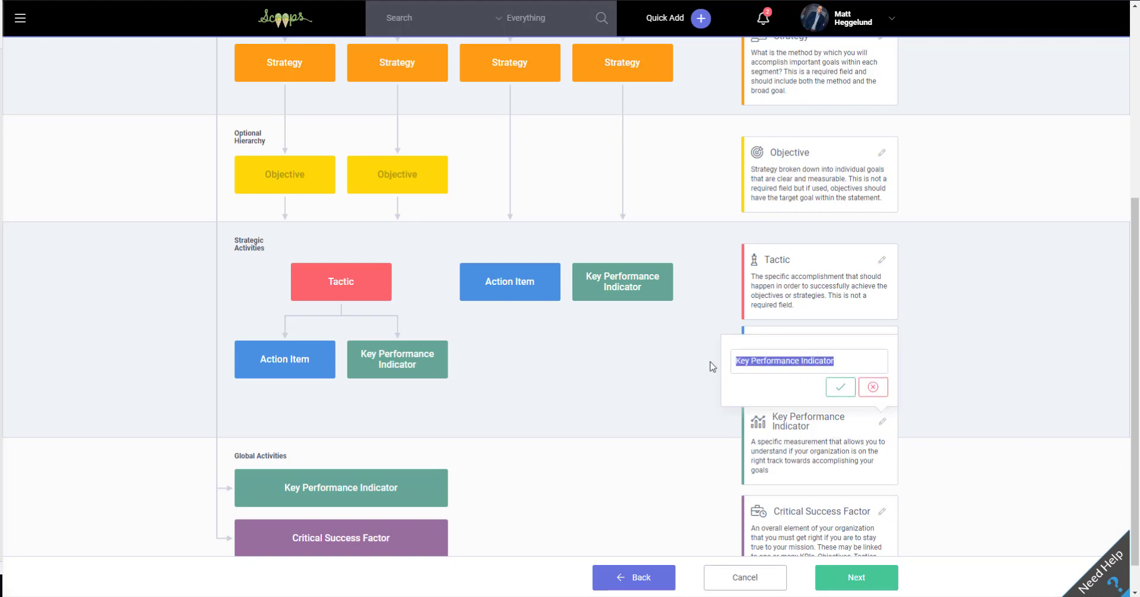
{"action": "type", "text": "Milestone"}
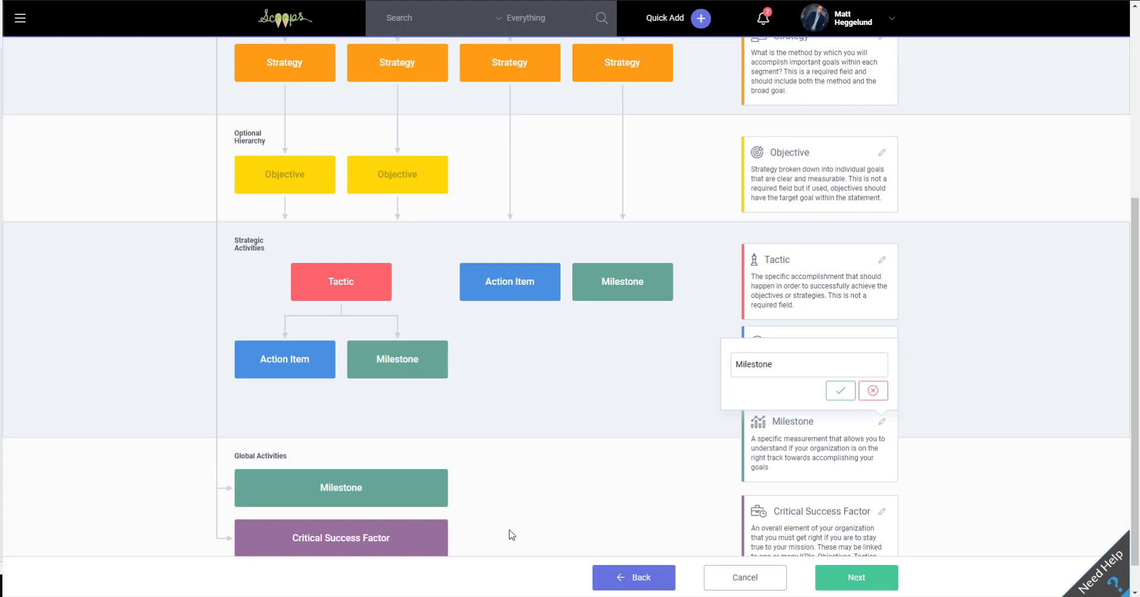
{"action": "left_click", "coordinate": [873, 392]}
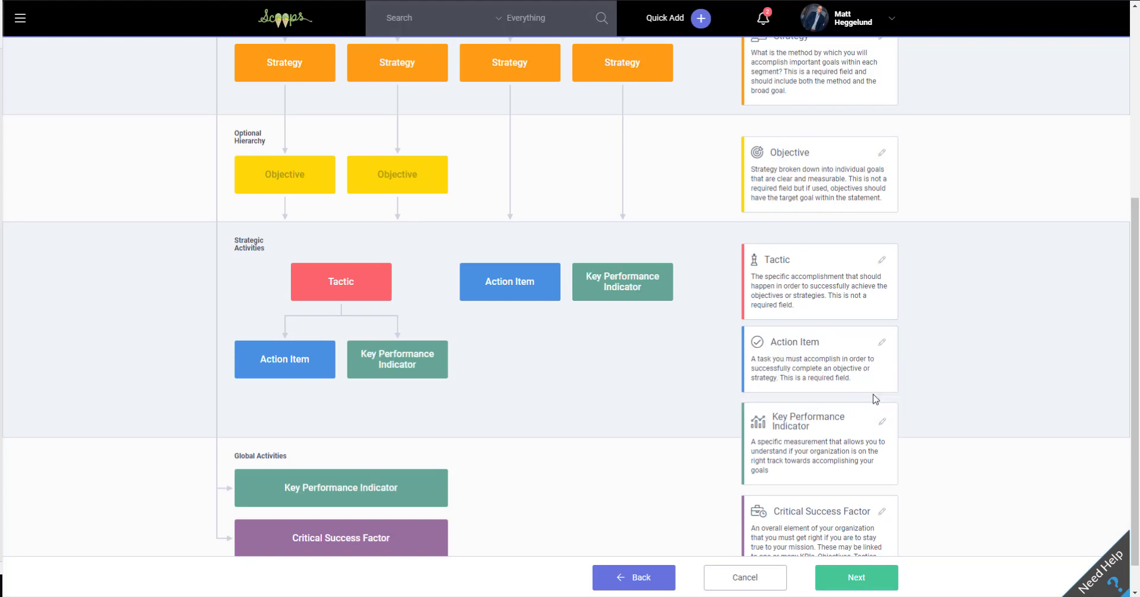
Accept the default level titles, skip the vision, mission and values, and open a new segment form for the plan.
{"action": "left_click", "coordinate": [869, 587]}
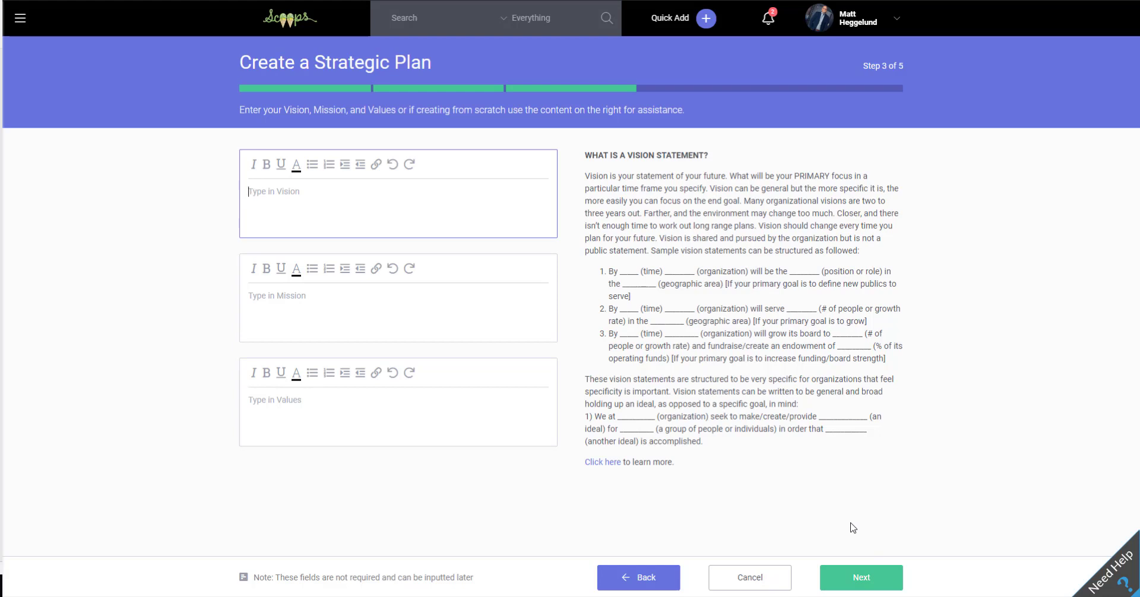
{"action": "left_click", "coordinate": [871, 581]}
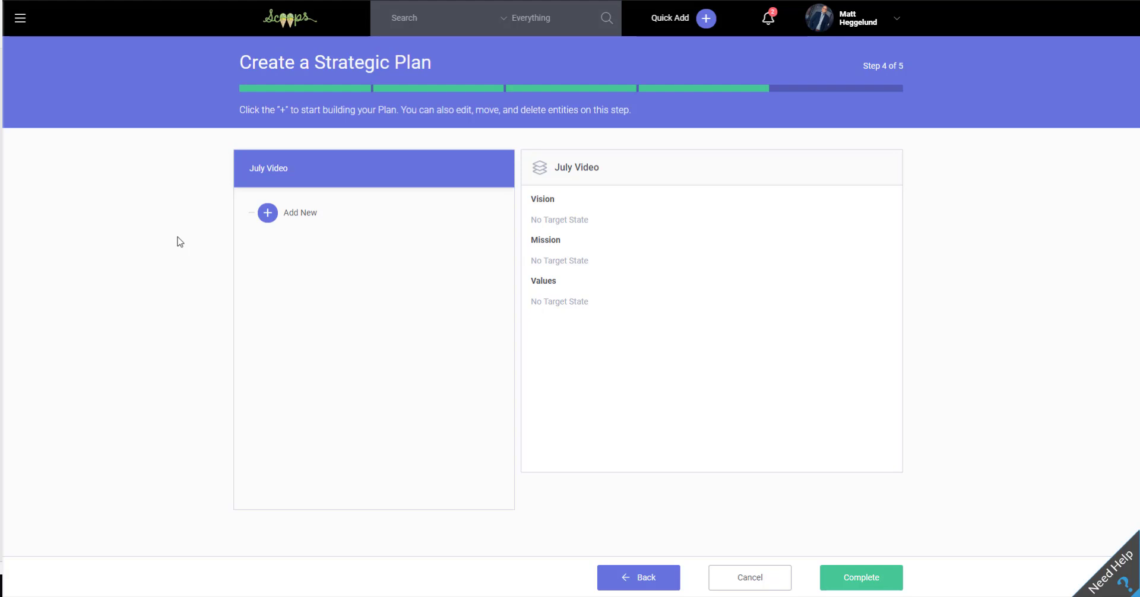
{"action": "left_click", "coordinate": [272, 214]}
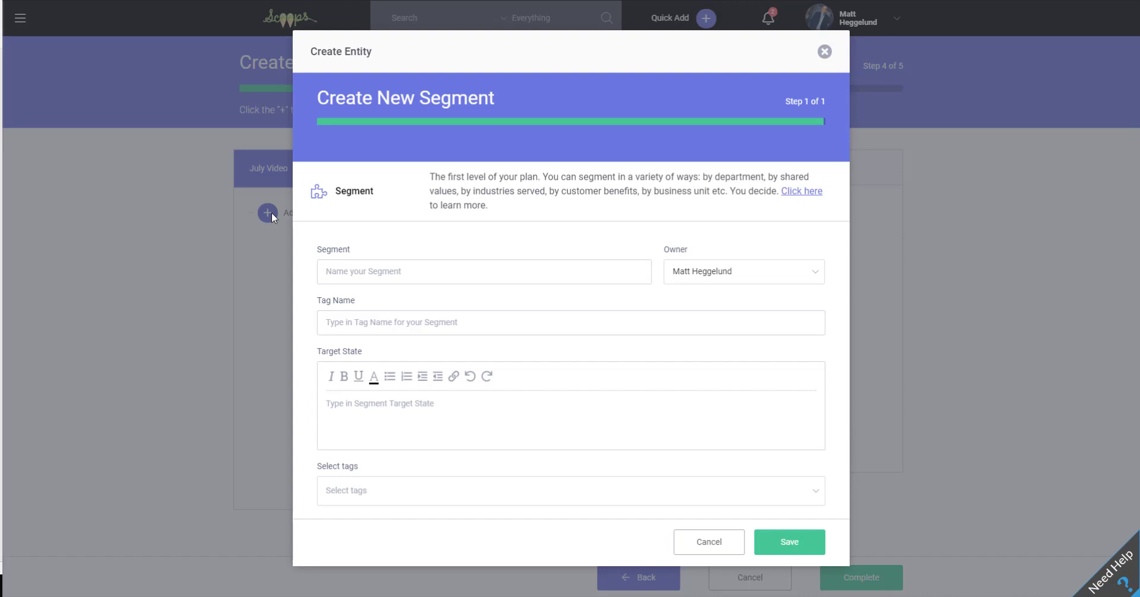
Read through the linked Define Your Segments guide and return to the segment form.
{"action": "left_click", "coordinate": [811, 192]}
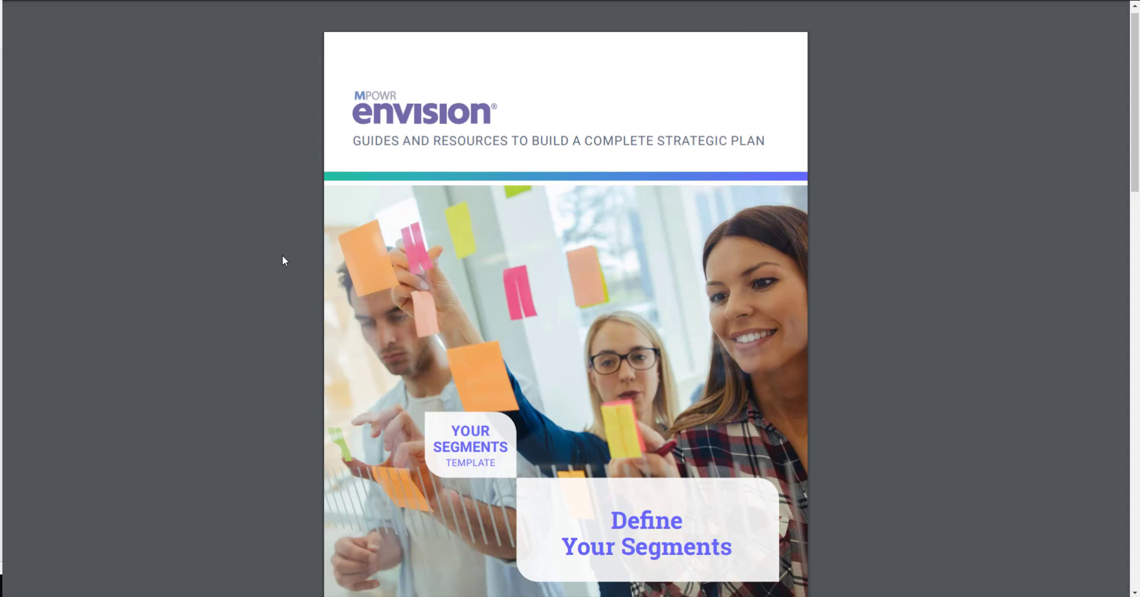
{"action": "scroll", "coordinate": [291, 265], "scroll_direction": "down", "scroll_amount": 6}
{"action": "scroll", "coordinate": [305, 279], "scroll_direction": "down", "scroll_amount": 9}
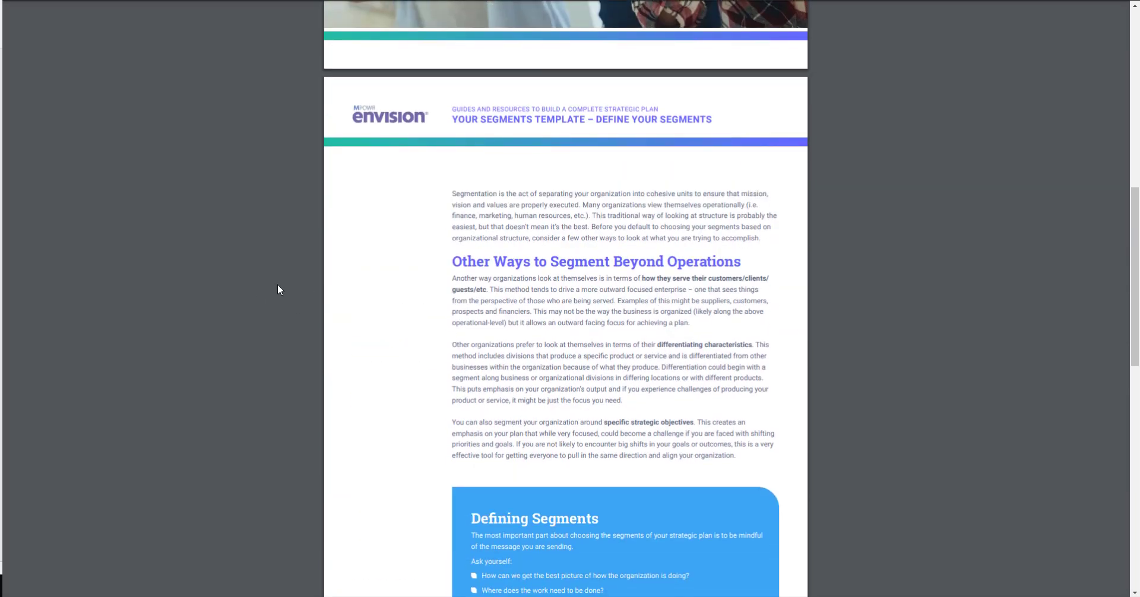
{"action": "scroll", "coordinate": [278, 286], "scroll_direction": "down", "scroll_amount": 8}
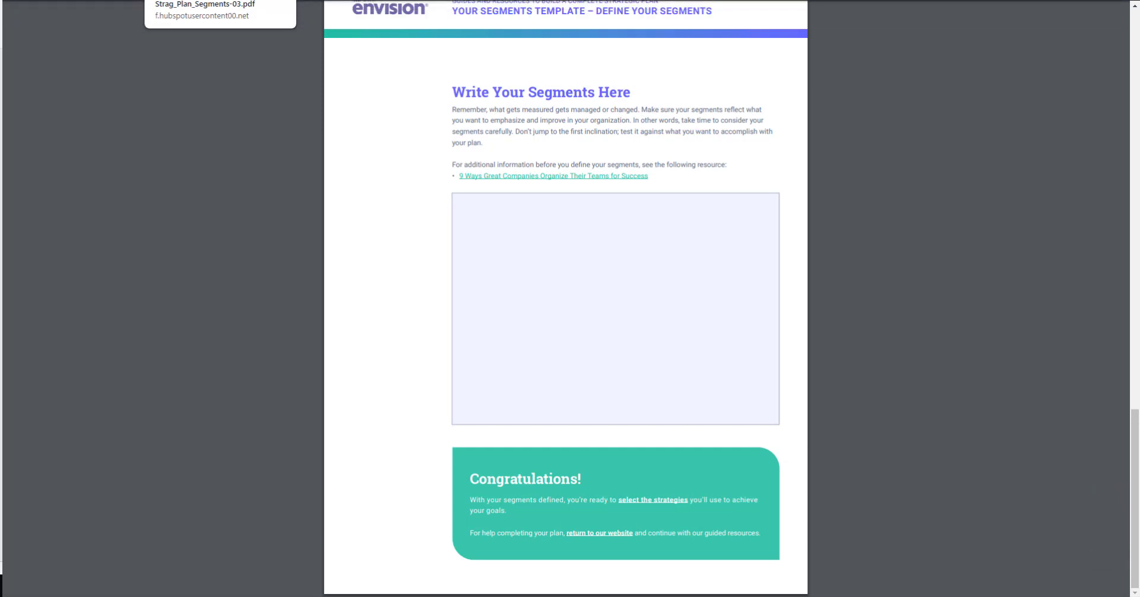
{"action": "left_click", "coordinate": [274, 0]}
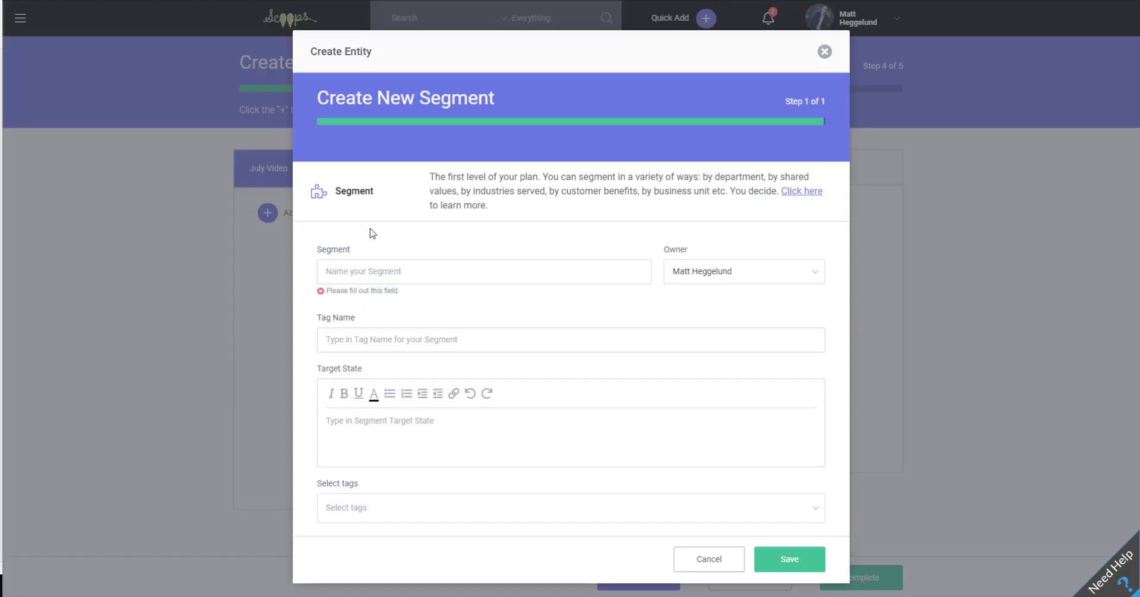
Name the new segment "Segment" and save it with the default owner and tag name.
{"action": "left_click", "coordinate": [399, 267]}
{"action": "type", "text": "Segment"}
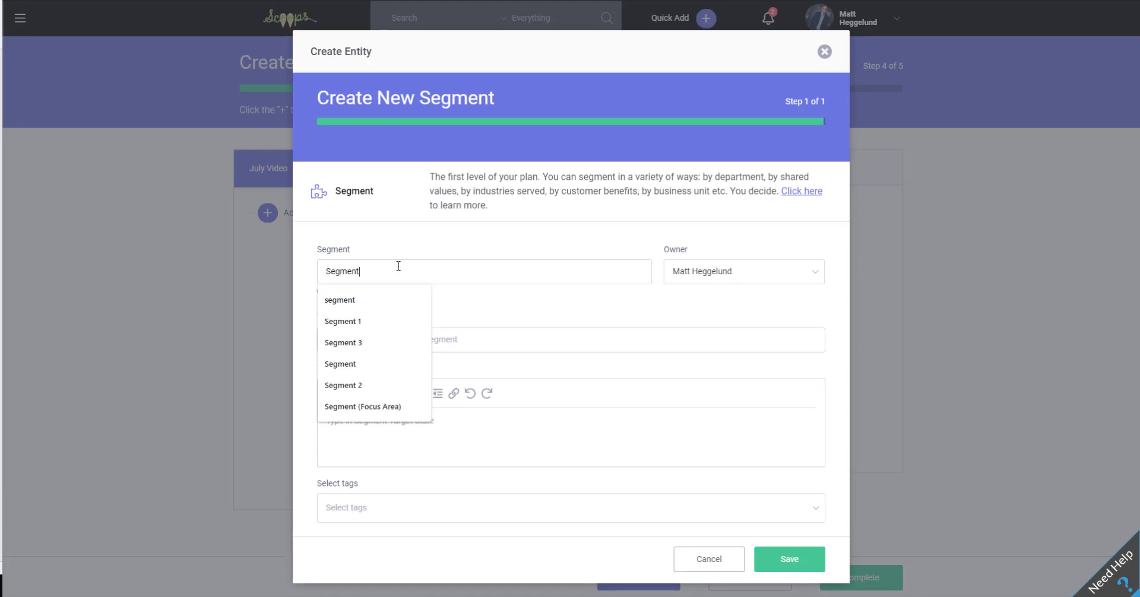
{"action": "key", "text": "Tab"}
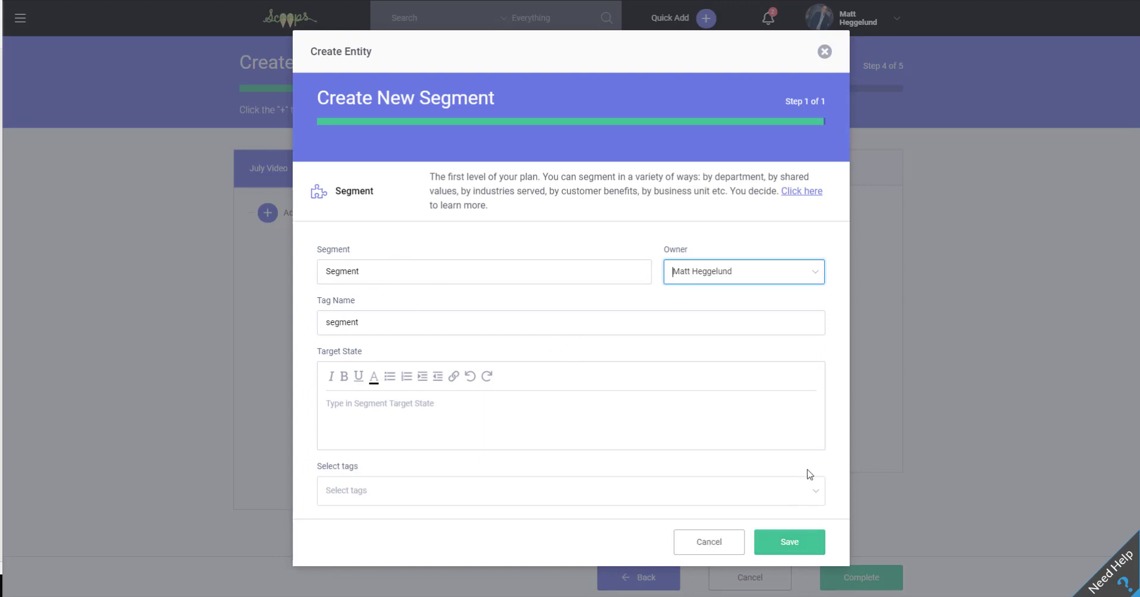
{"action": "left_click", "coordinate": [803, 553]}
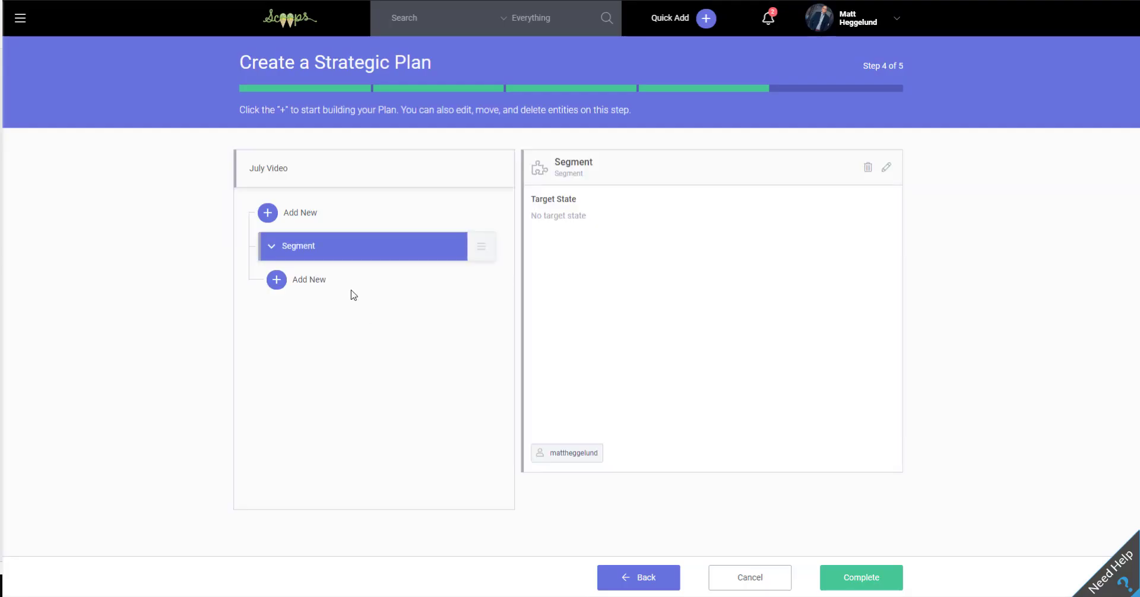
Add a strategy named "Strategy" beneath the segment and save it without a target state.
{"action": "left_click", "coordinate": [275, 281]}
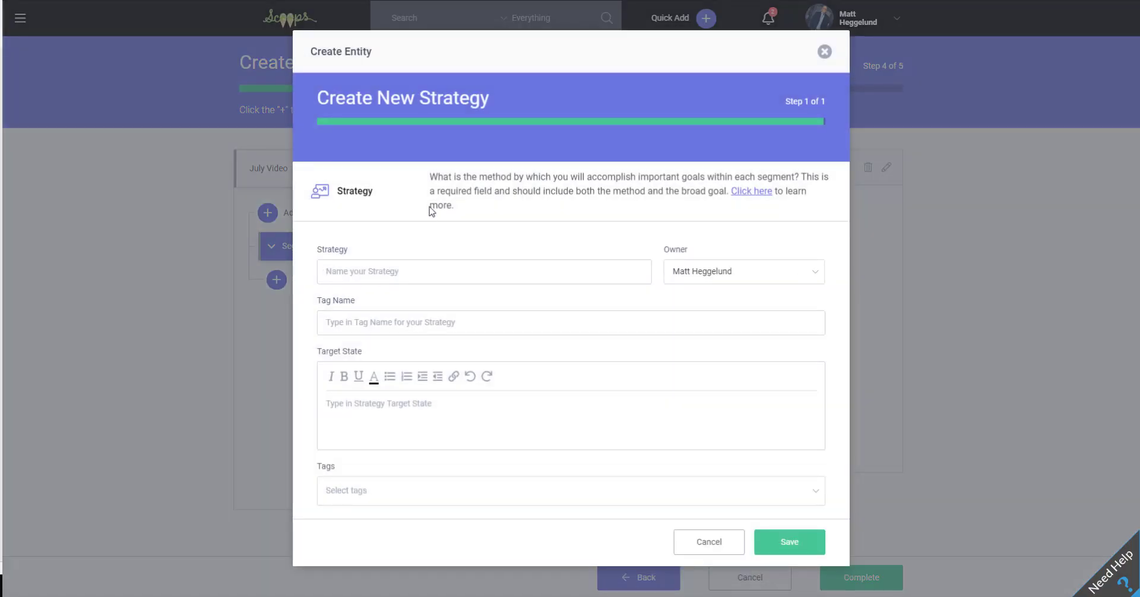
{"action": "type", "text": "Strategy"}
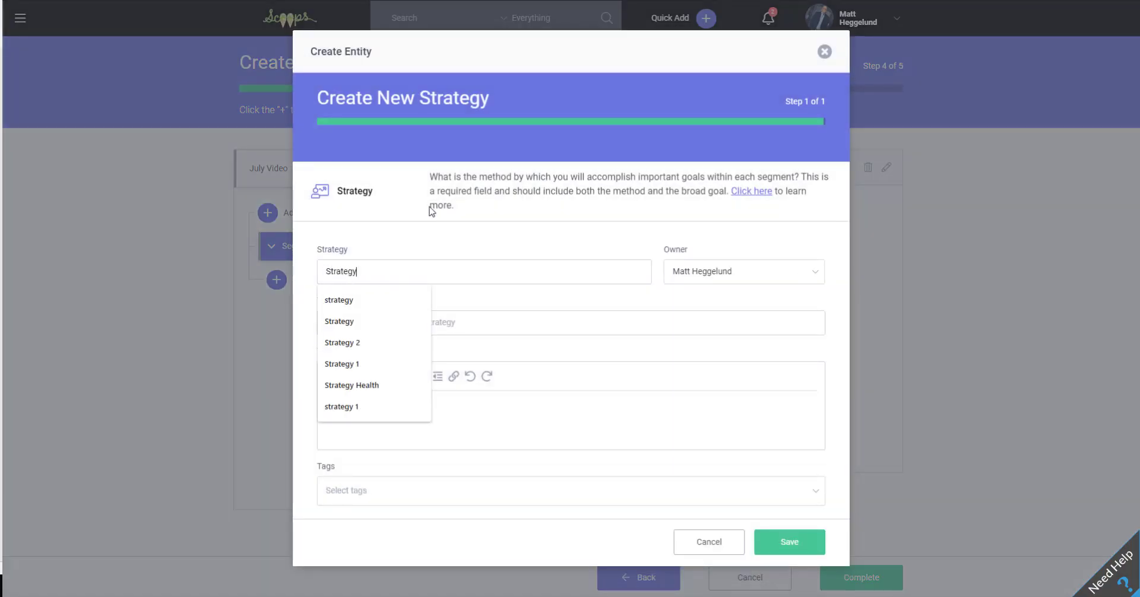
{"action": "key", "text": "Tab"}
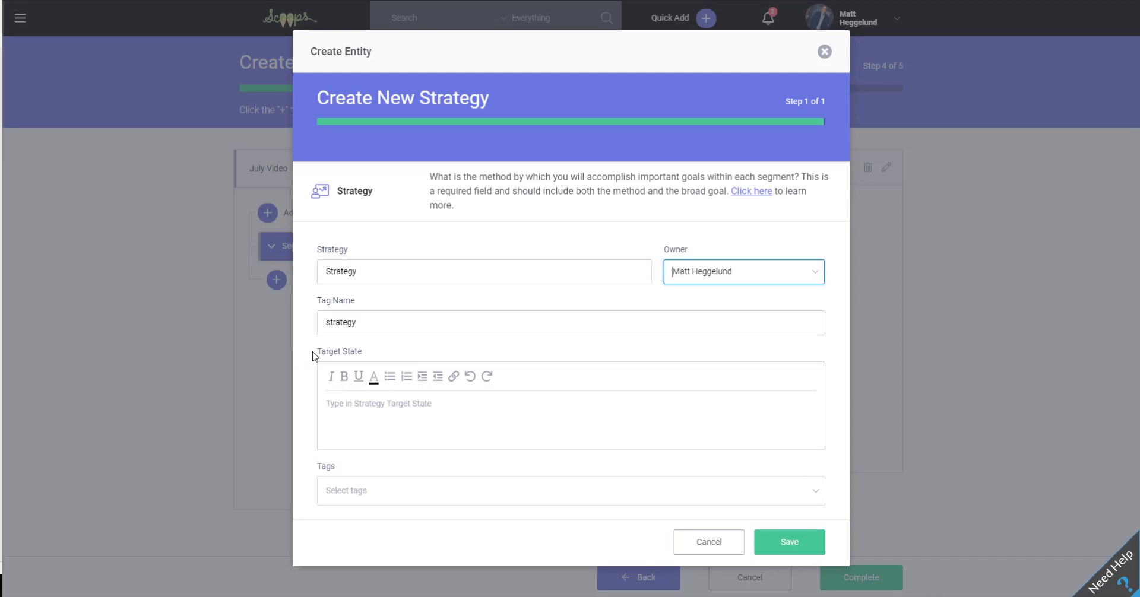
{"action": "left_click_drag", "start_coordinate": [315, 352], "coordinate": [360, 352]}
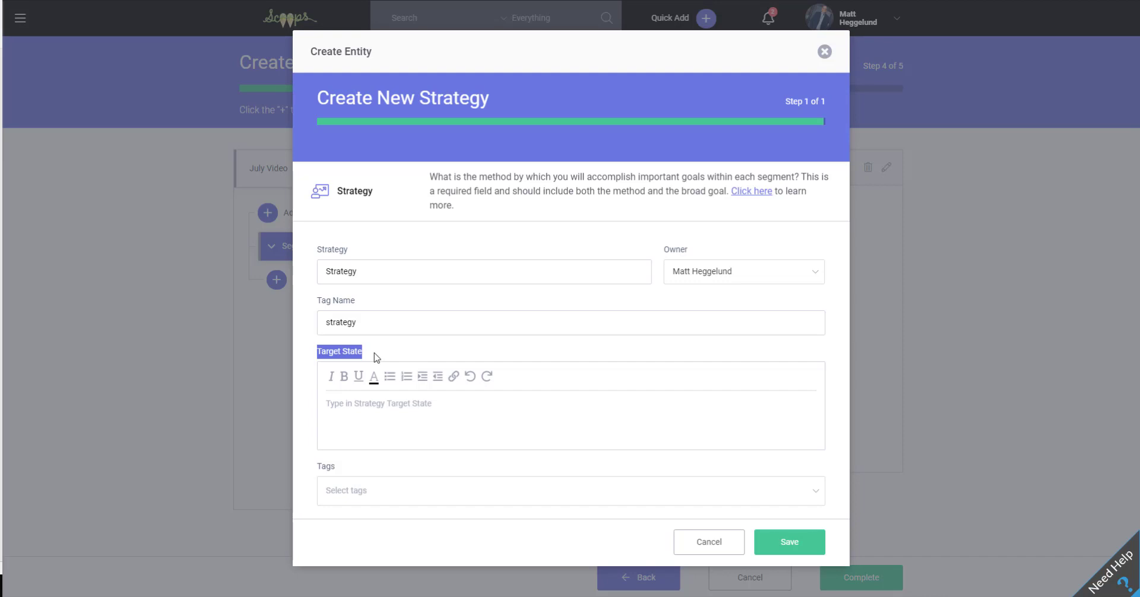
{"action": "left_click", "coordinate": [374, 358]}
{"action": "left_click", "coordinate": [785, 552]}
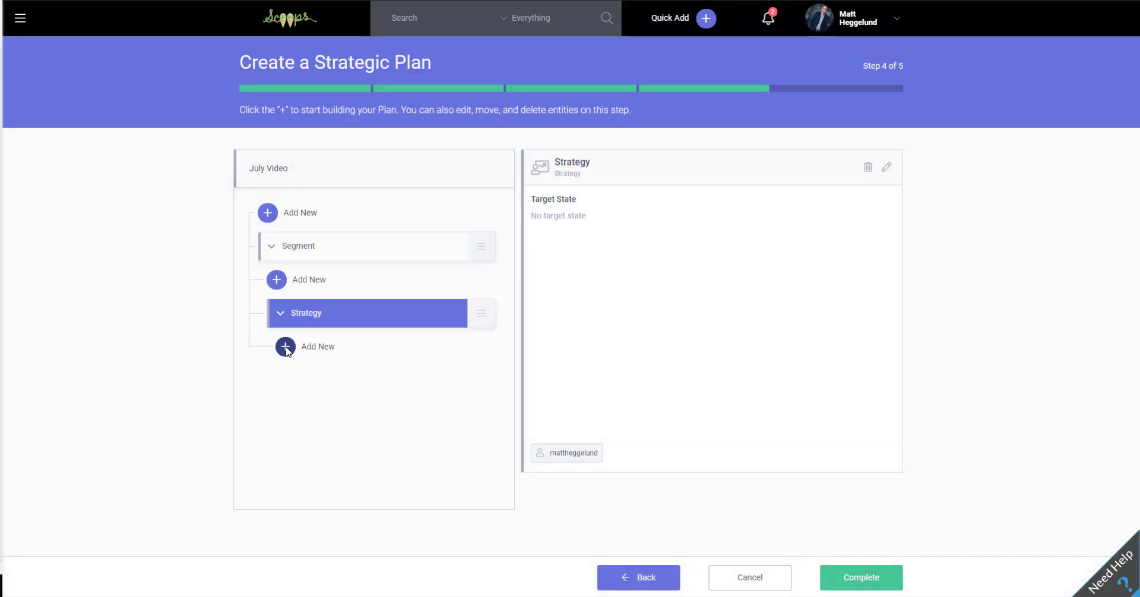
Add a Key Performance Indicator named "This is a plan kpi" beneath the strategy and continue to its measurement settings.
{"action": "left_click", "coordinate": [286, 349]}
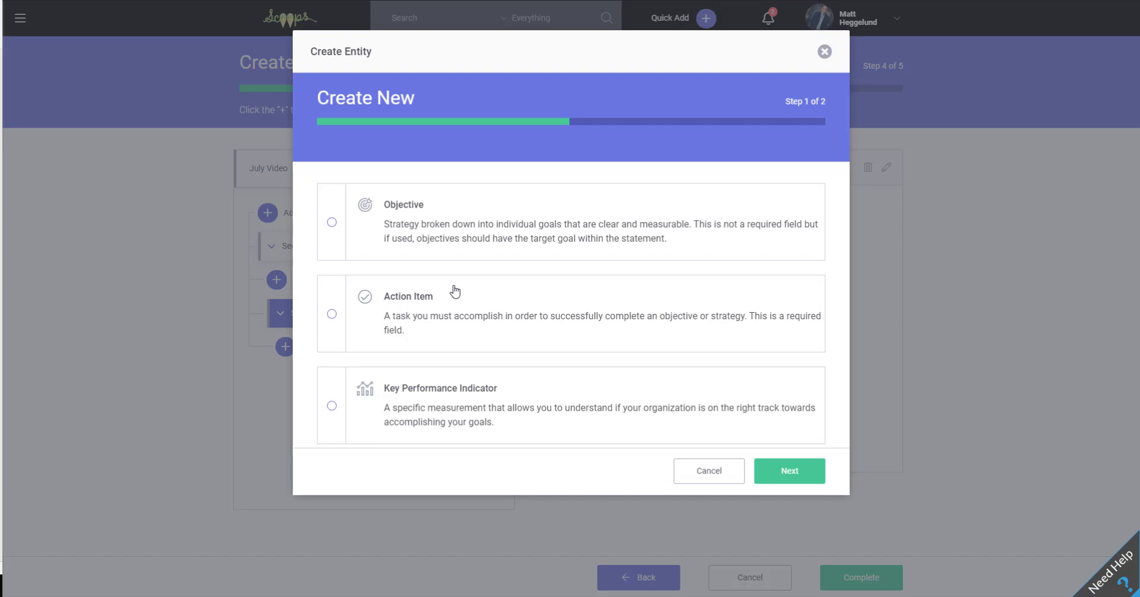
{"action": "left_click", "coordinate": [330, 413]}
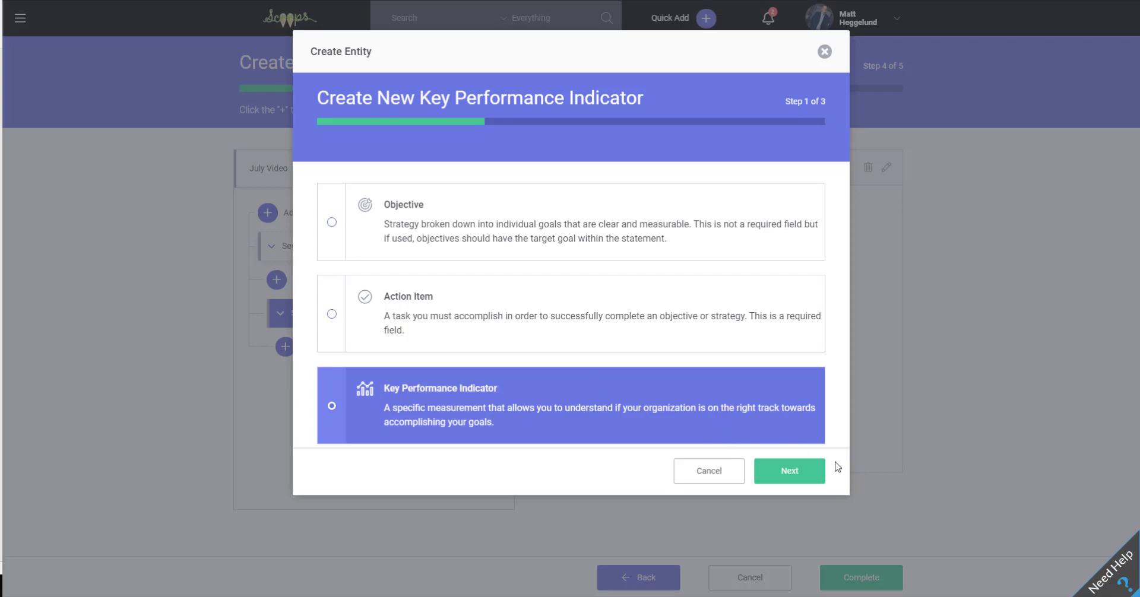
{"action": "left_click", "coordinate": [792, 469]}
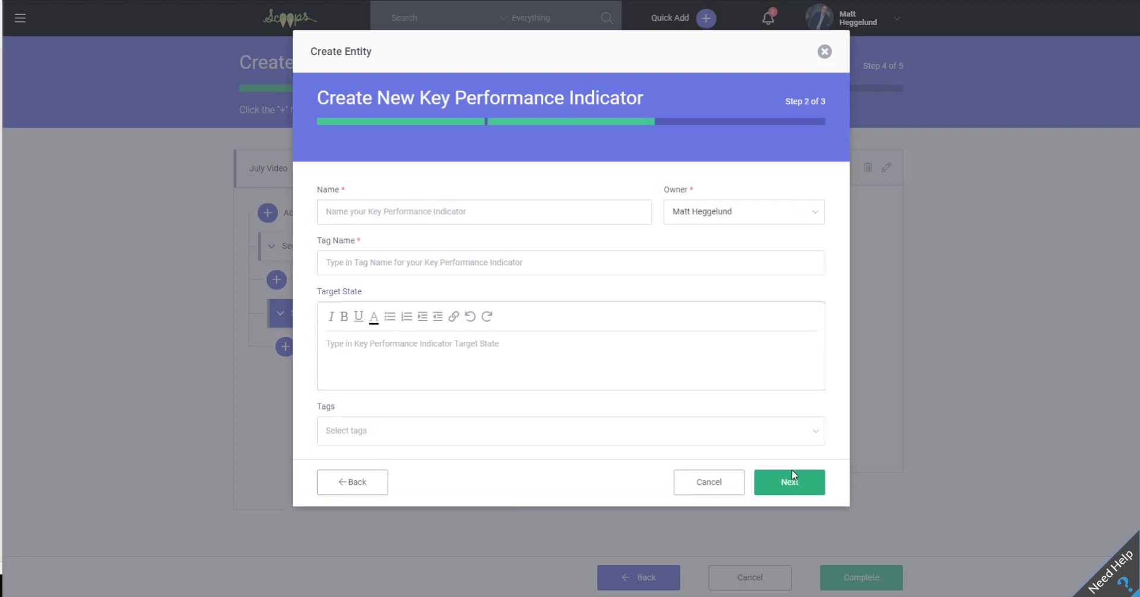
{"action": "left_click", "coordinate": [481, 215]}
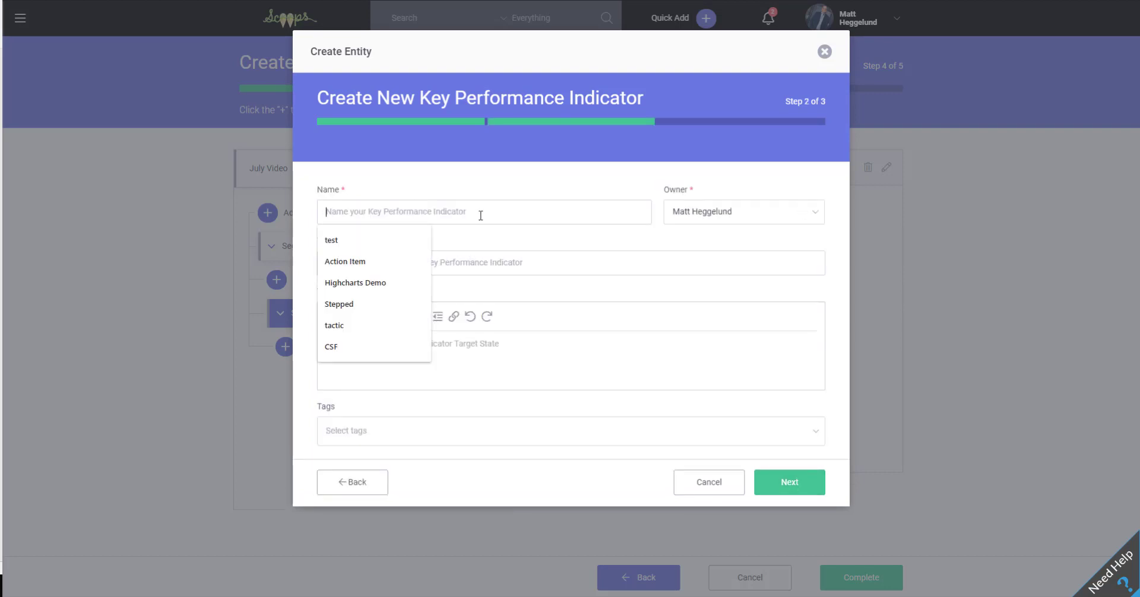
{"action": "type", "text": "This is p"}
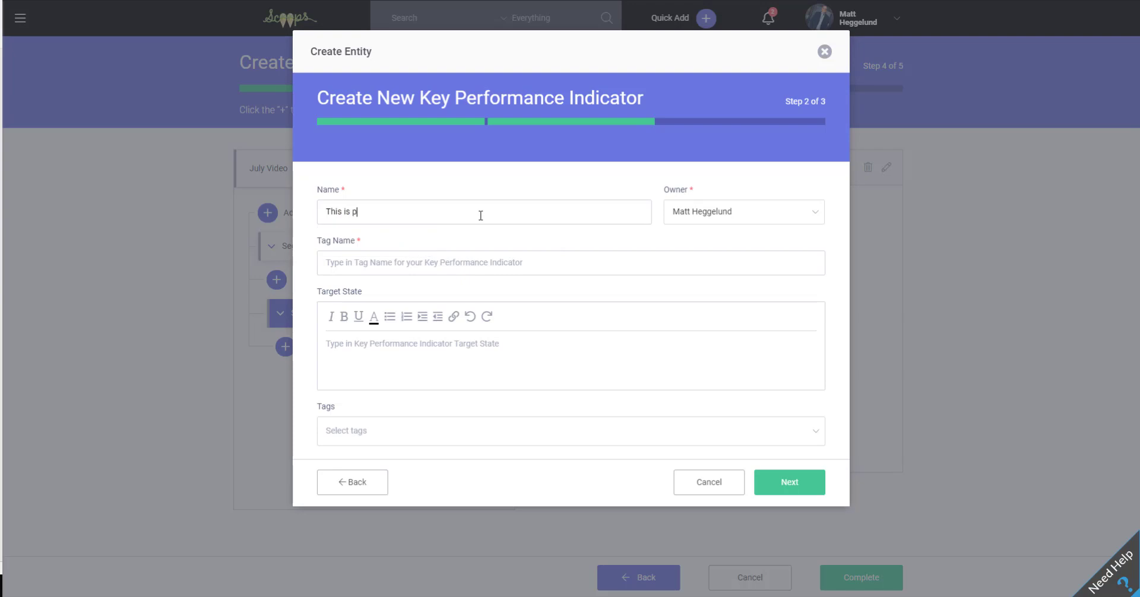
{"action": "key", "text": "BackSpace"}
{"action": "type", "text": "a plan lkpi"}
{"action": "key", "text": "Tab"}
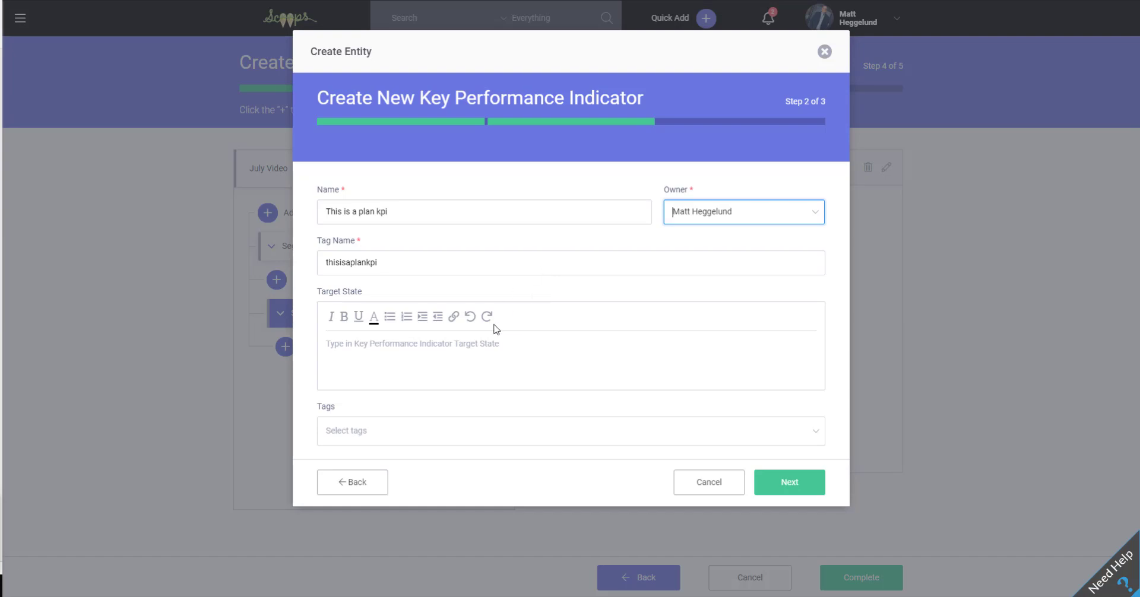
{"action": "left_click", "coordinate": [799, 491]}
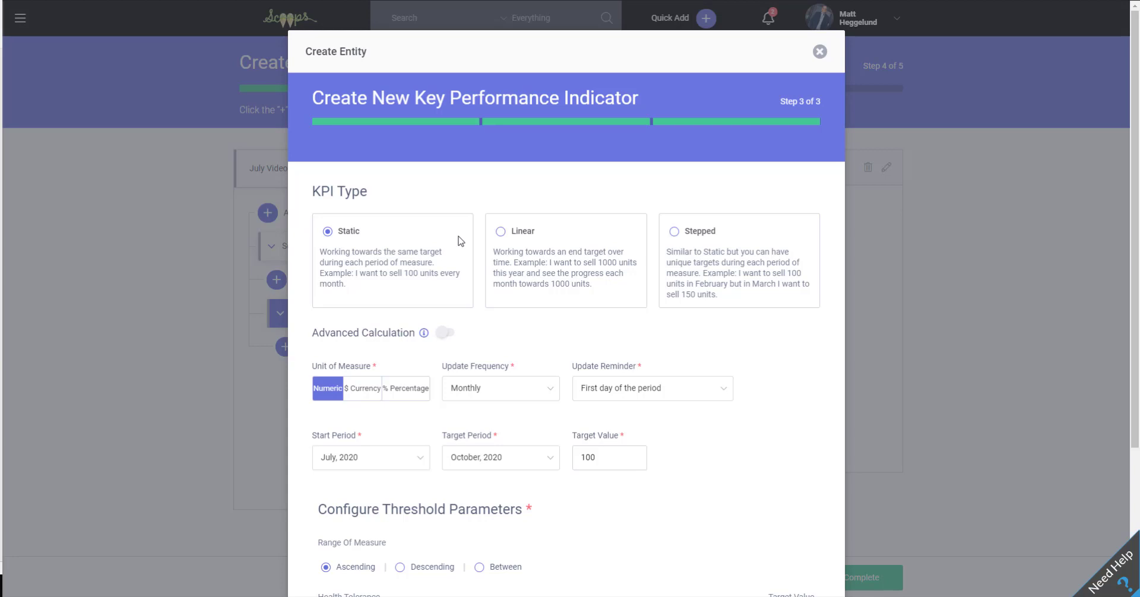
Review the KPI's measurement settings and save it as a static, numeric, monthly indicator with a target value of 100 for October, 2020.
{"action": "scroll", "coordinate": [453, 255], "scroll_direction": "down", "scroll_amount": 1}
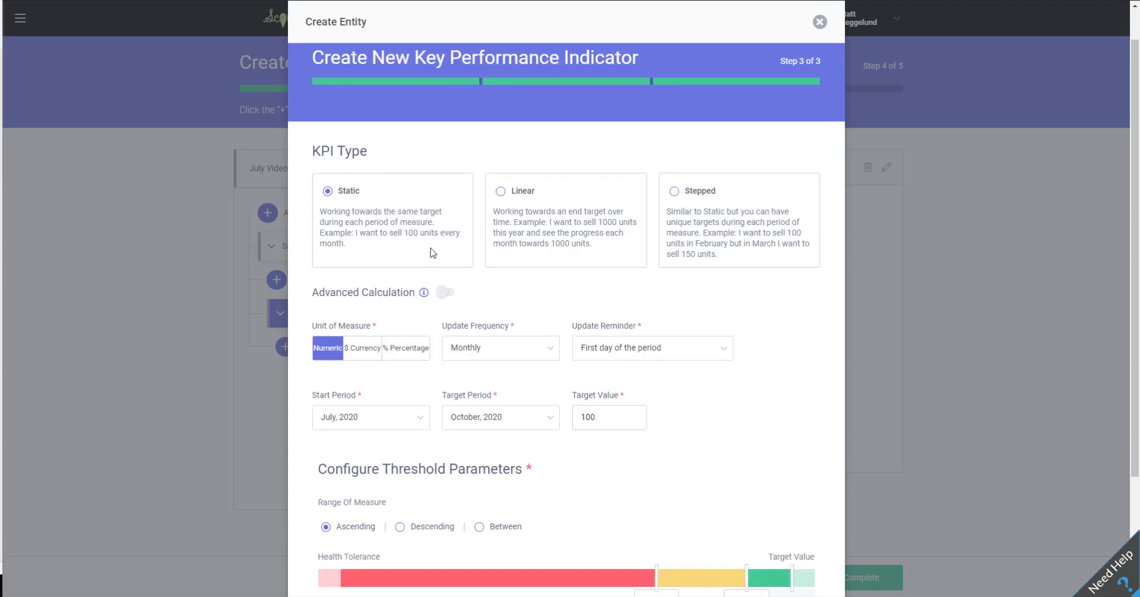
{"action": "scroll", "coordinate": [542, 273], "scroll_direction": "down", "scroll_amount": 2}
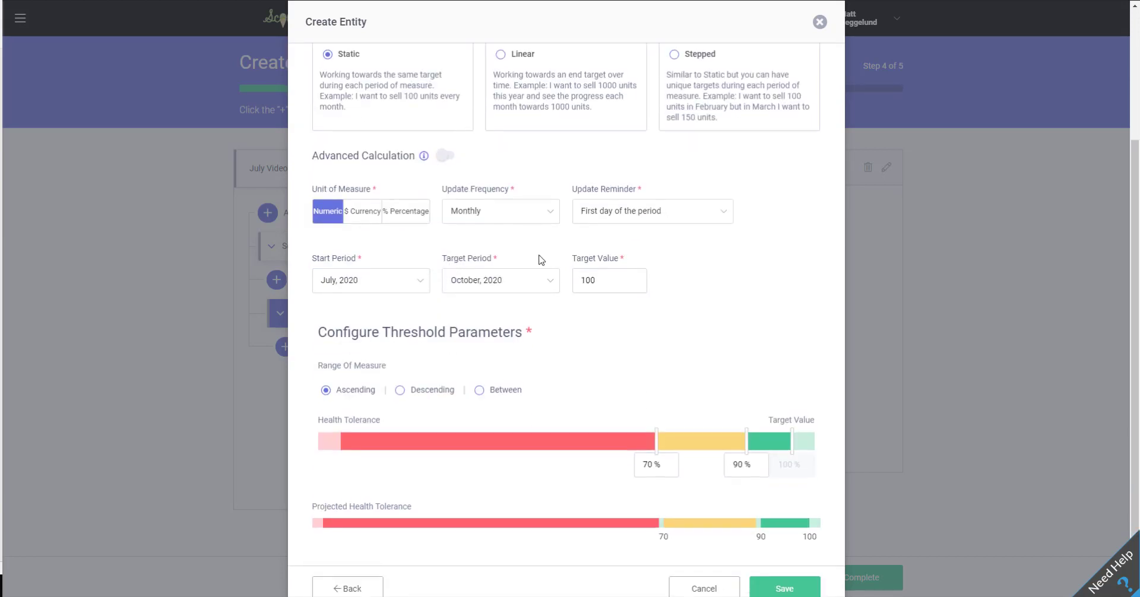
{"action": "left_click", "coordinate": [791, 588]}
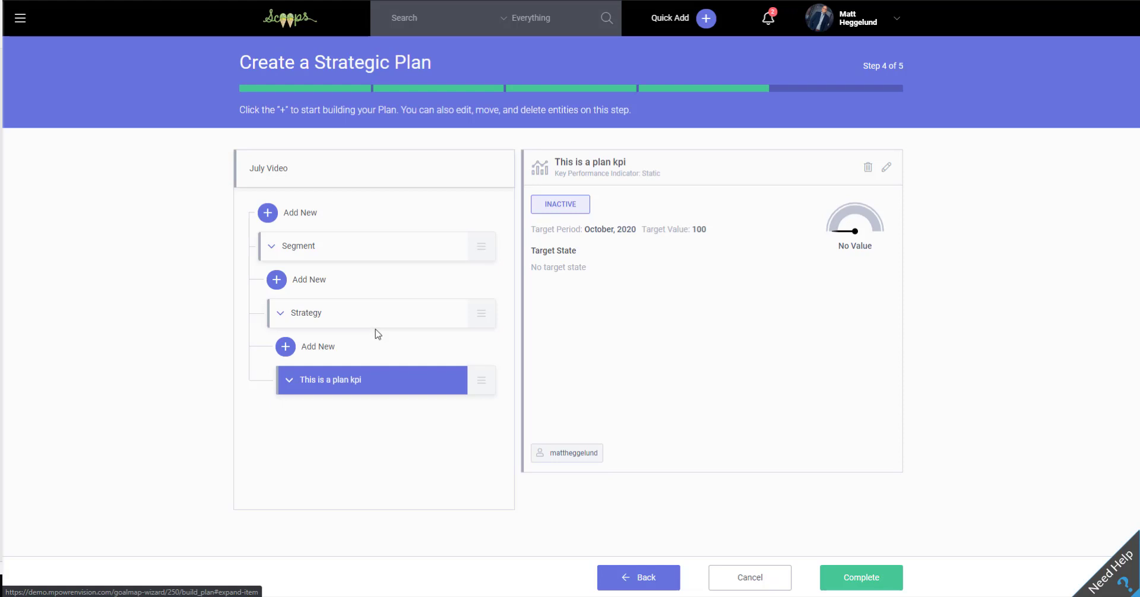
Add an action item named "This is an action item" beneath the strategy and save it with the default settings.
{"action": "left_click", "coordinate": [286, 348]}
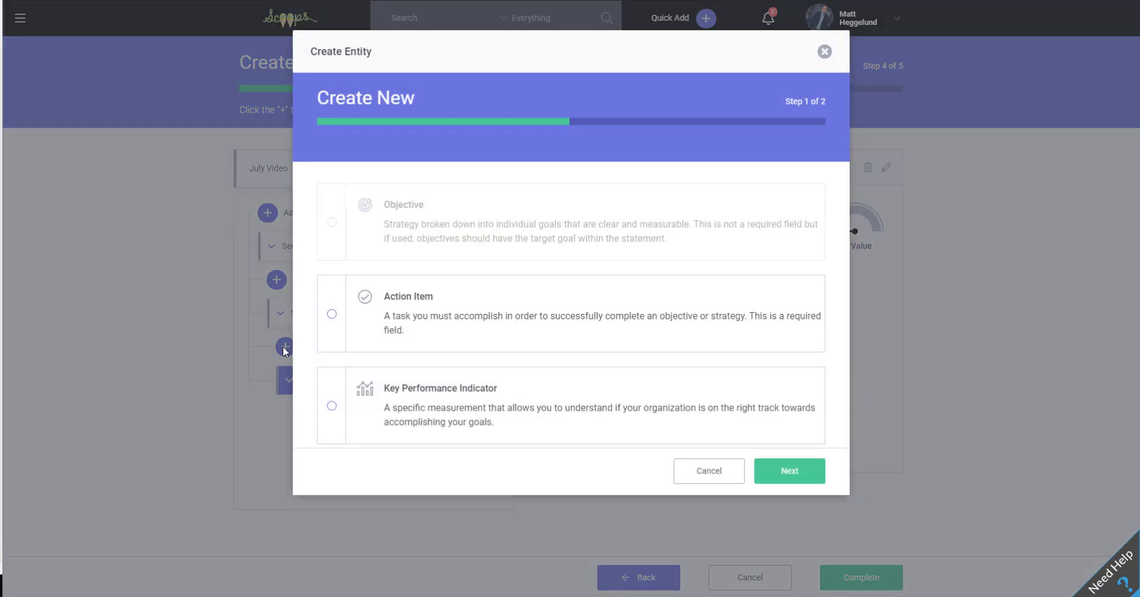
{"action": "left_click", "coordinate": [331, 315]}
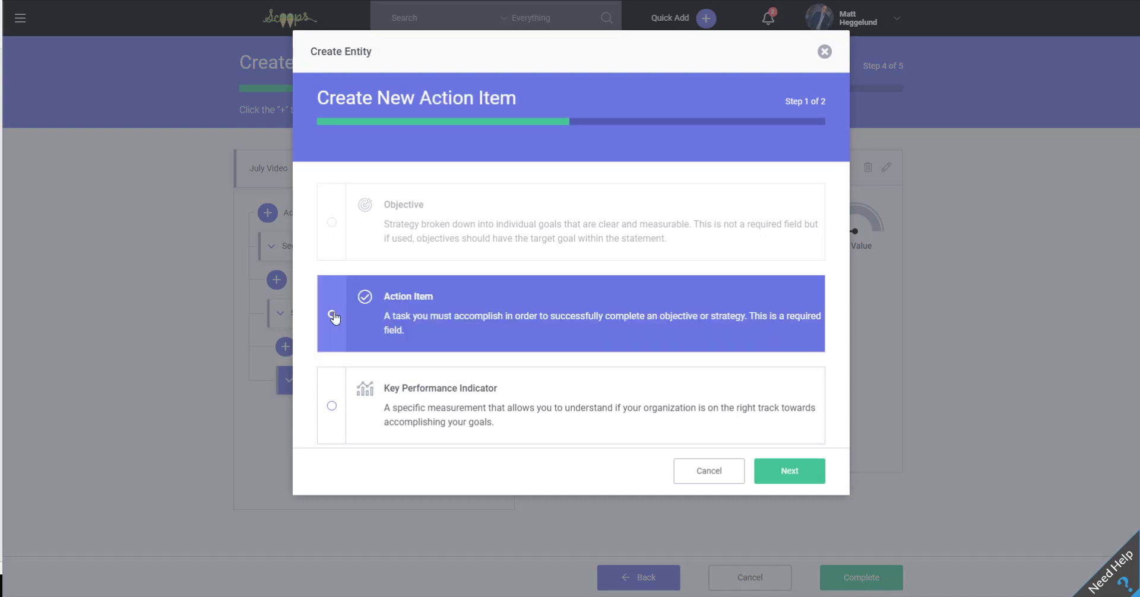
{"action": "left_click", "coordinate": [782, 465]}
{"action": "type", "text": "T"}
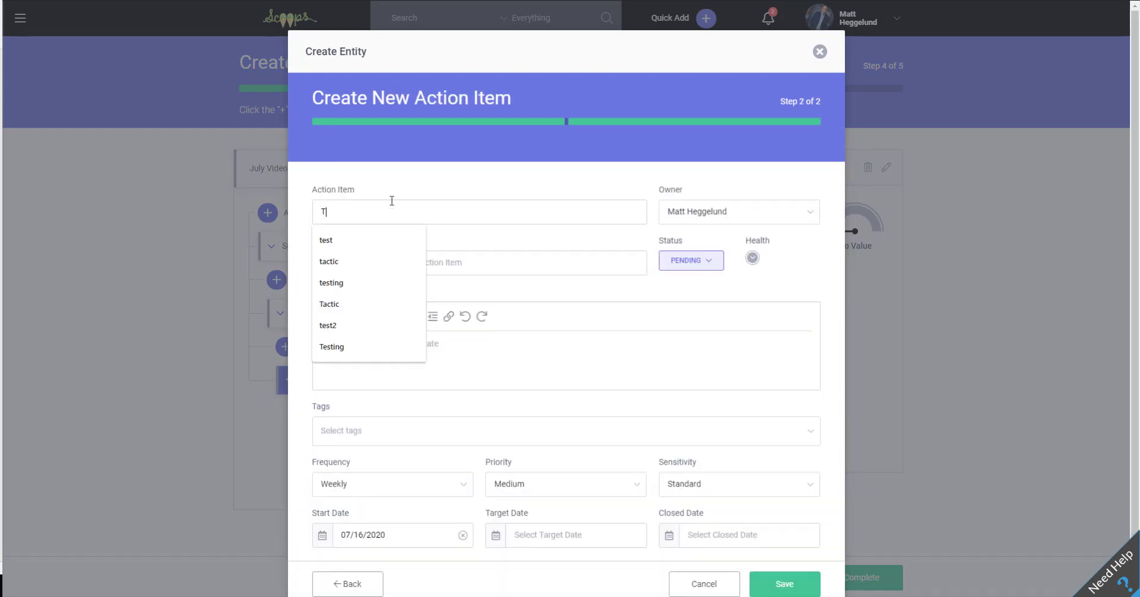
{"action": "type", "text": "his is an action item"}
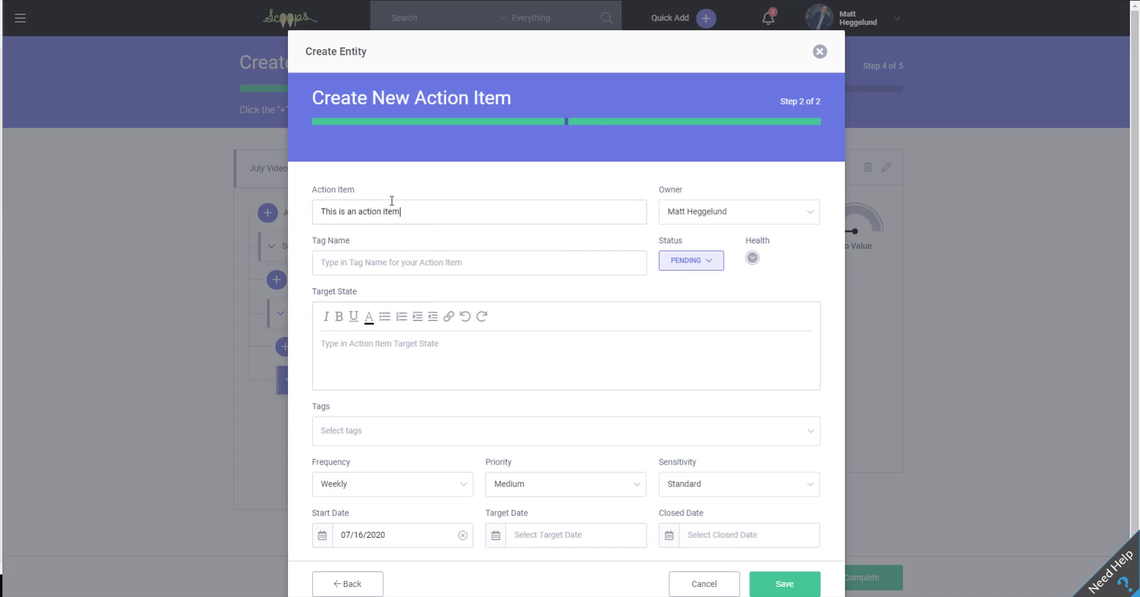
{"action": "key", "text": "Tab"}
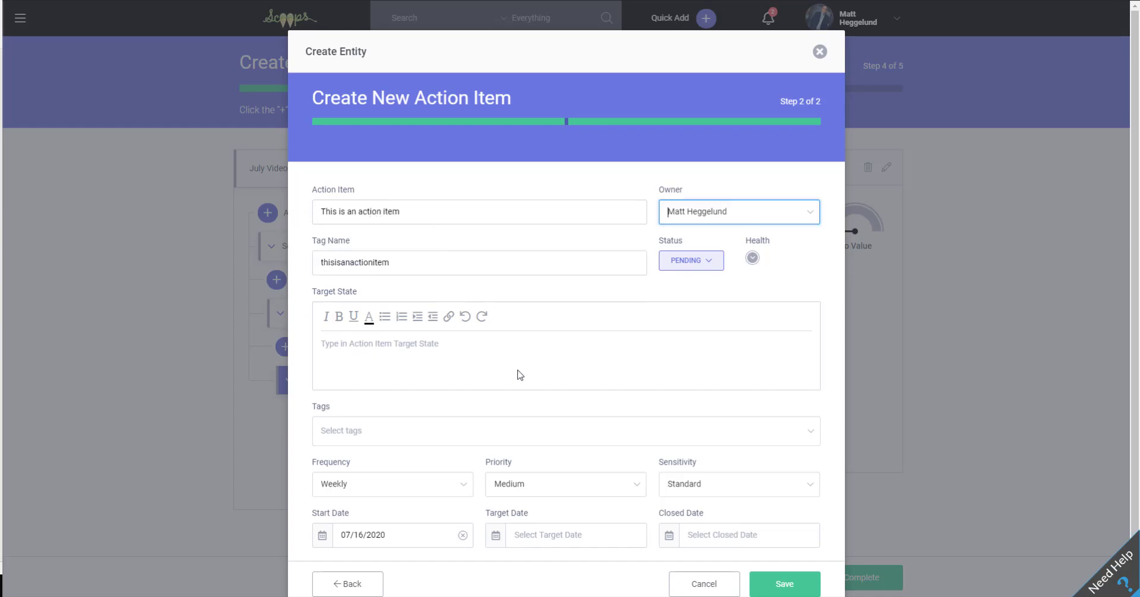
{"action": "scroll", "coordinate": [515, 371], "scroll_direction": "down", "scroll_amount": 1}
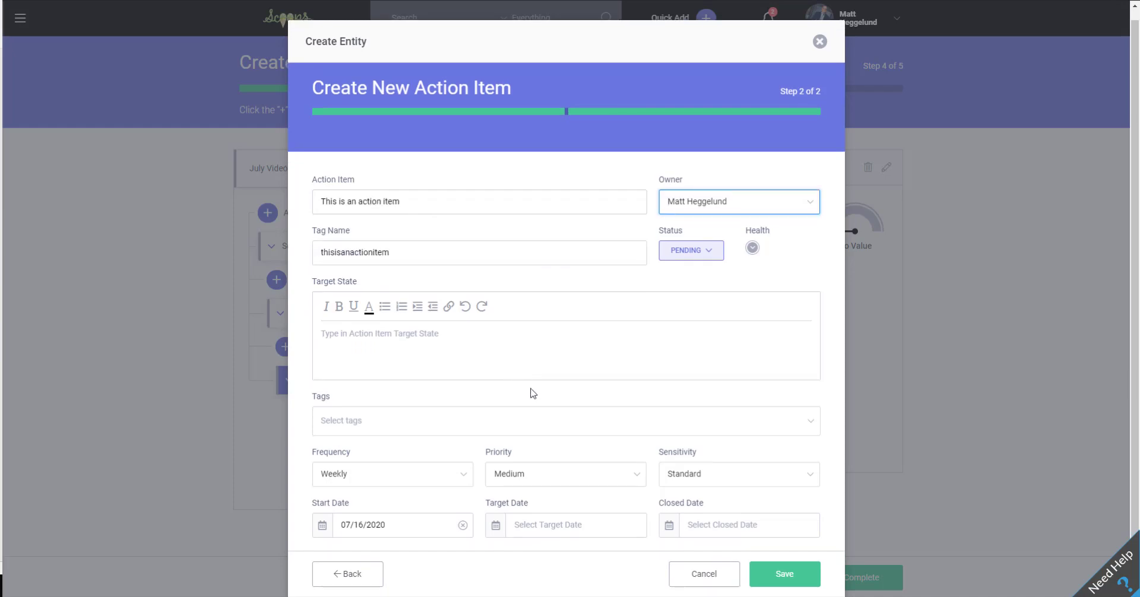
{"action": "left_click", "coordinate": [791, 584]}
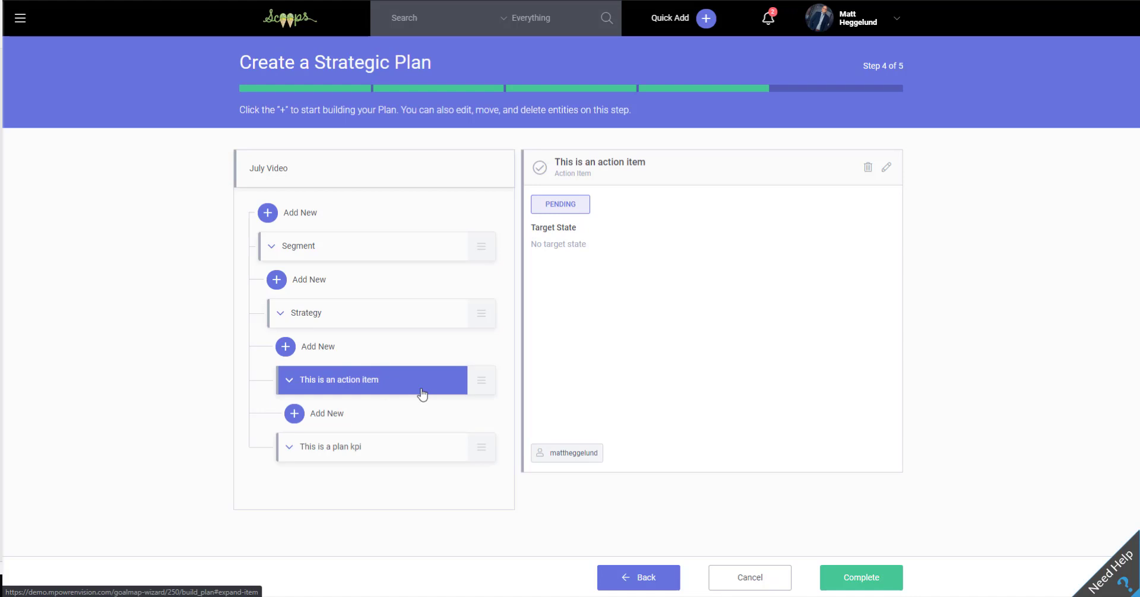
Complete the July Video plan, return to the dashboard and dismiss the plan notification.
{"action": "left_click", "coordinate": [865, 582]}
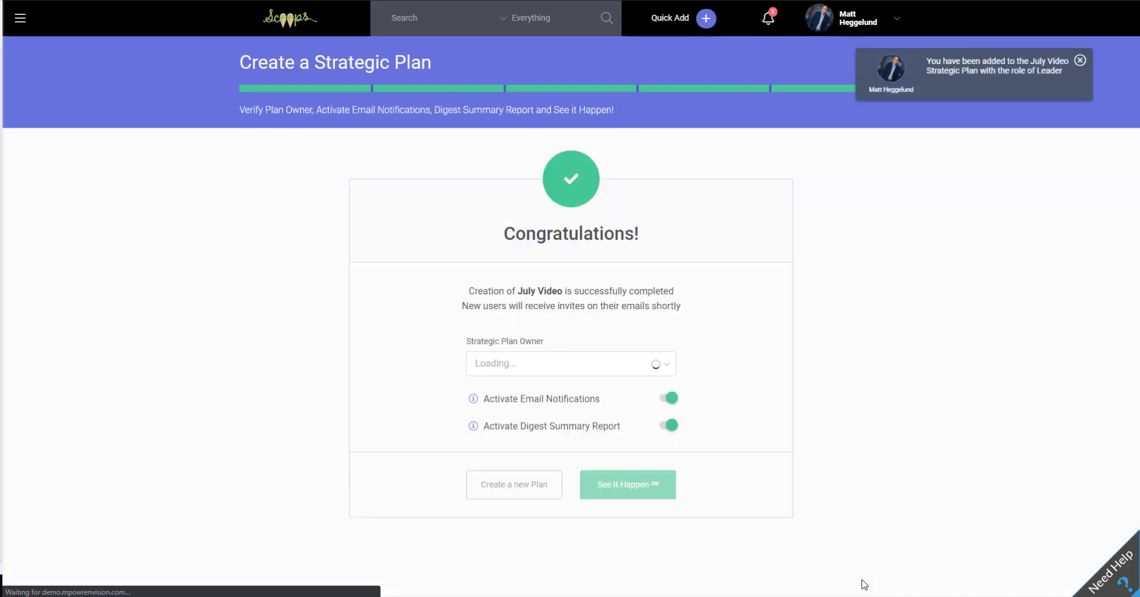
{"action": "left_click", "coordinate": [291, 24]}
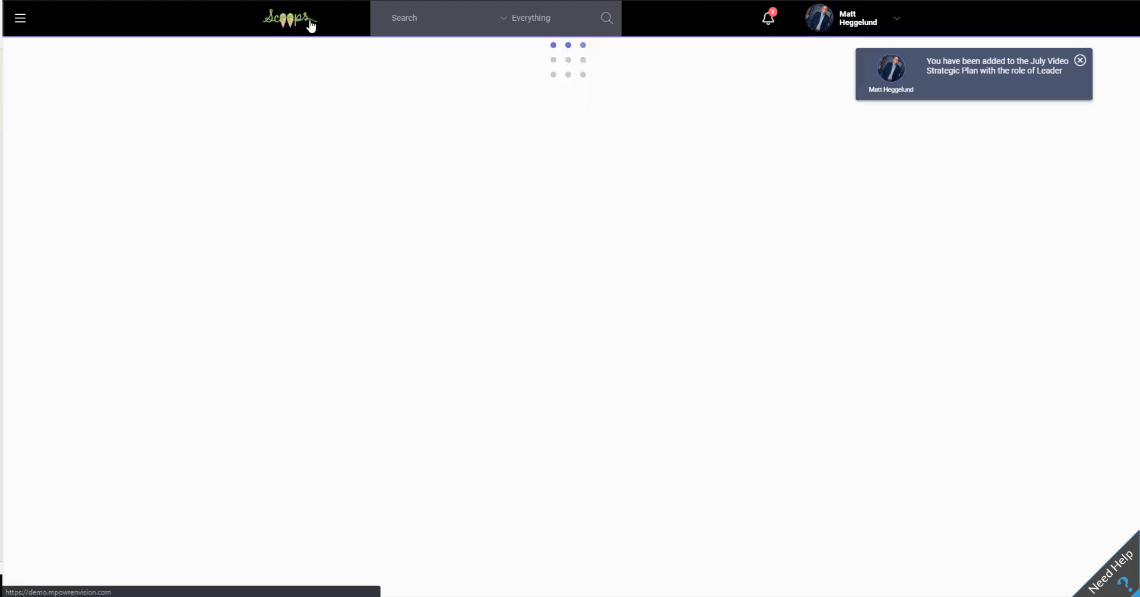
{"action": "left_click", "coordinate": [1081, 62]}
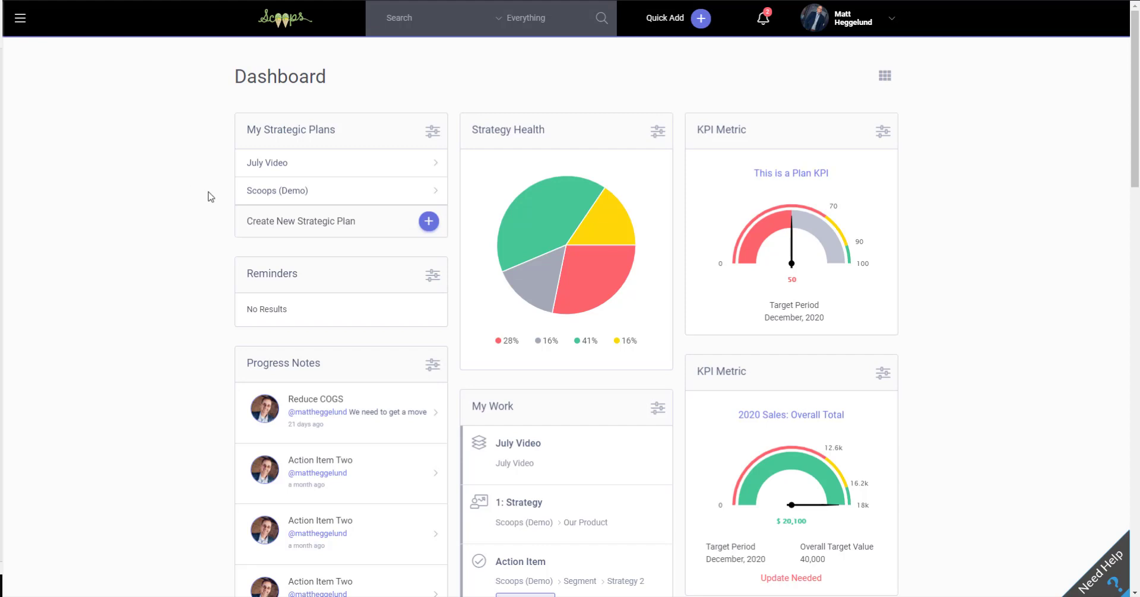
Open the Scoops (Demo) plan and go to its Key Performance Indicator page.
{"action": "left_click", "coordinate": [265, 192]}
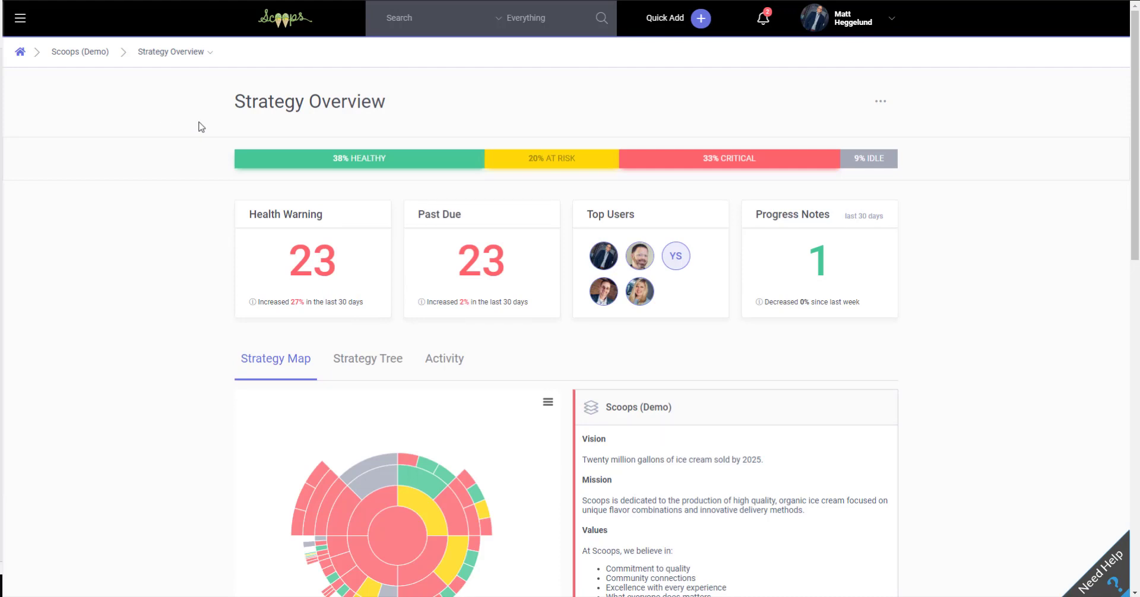
{"action": "left_click", "coordinate": [209, 69]}
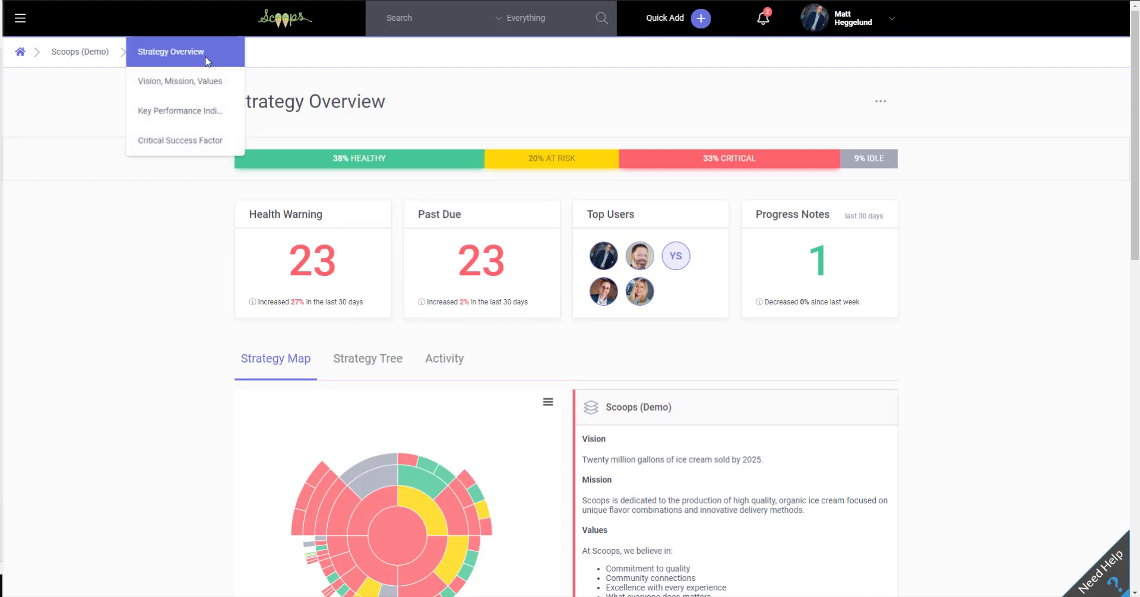
{"action": "left_click", "coordinate": [214, 116]}
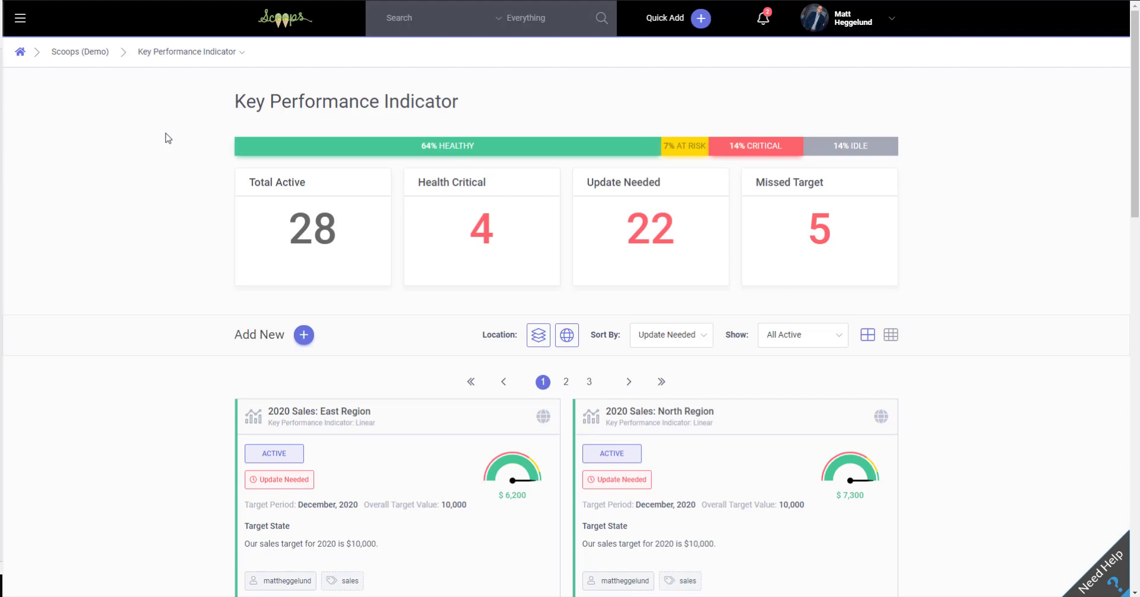
Filter the indicators to plan-level KPIs only, look through them, and include the global KPIs again.
{"action": "left_click", "coordinate": [566, 337]}
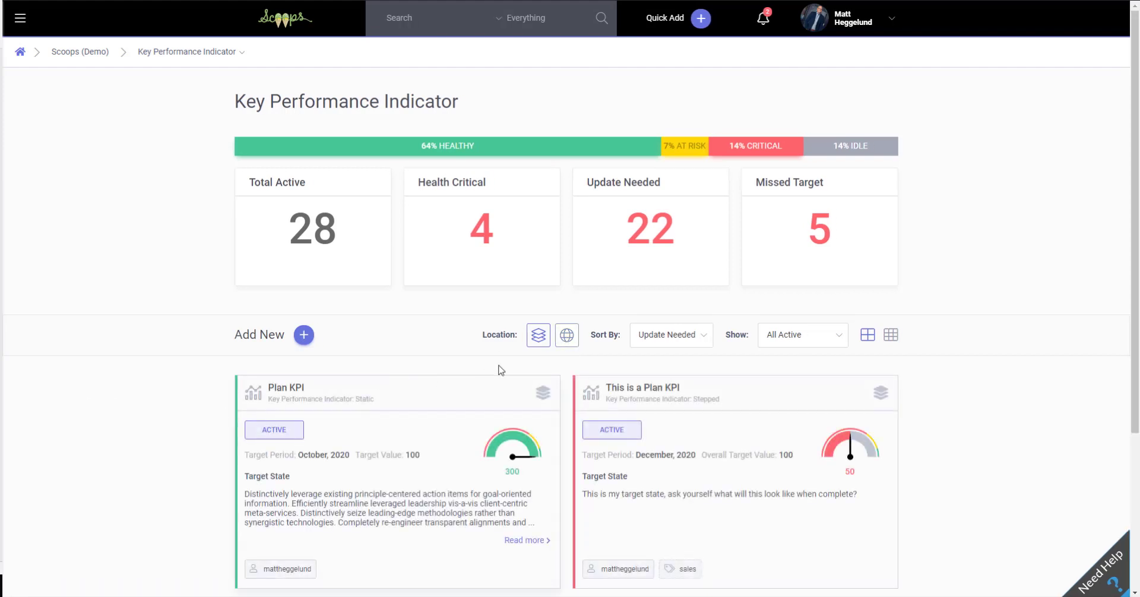
{"action": "scroll", "coordinate": [541, 362], "scroll_direction": "down", "scroll_amount": 3}
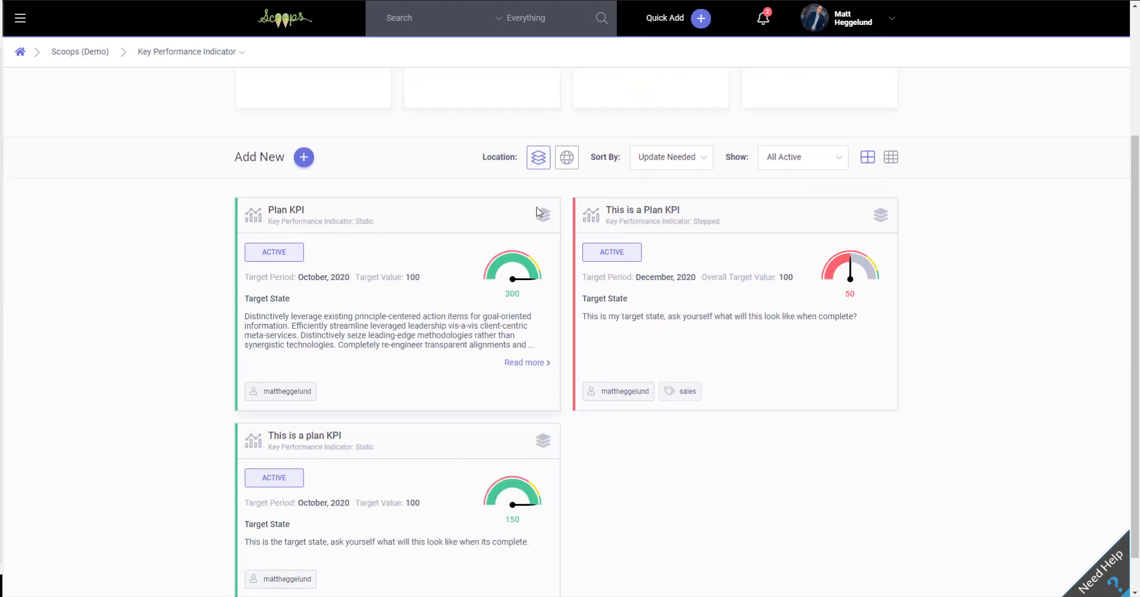
{"action": "scroll", "coordinate": [535, 297], "scroll_direction": "up", "scroll_amount": 3}
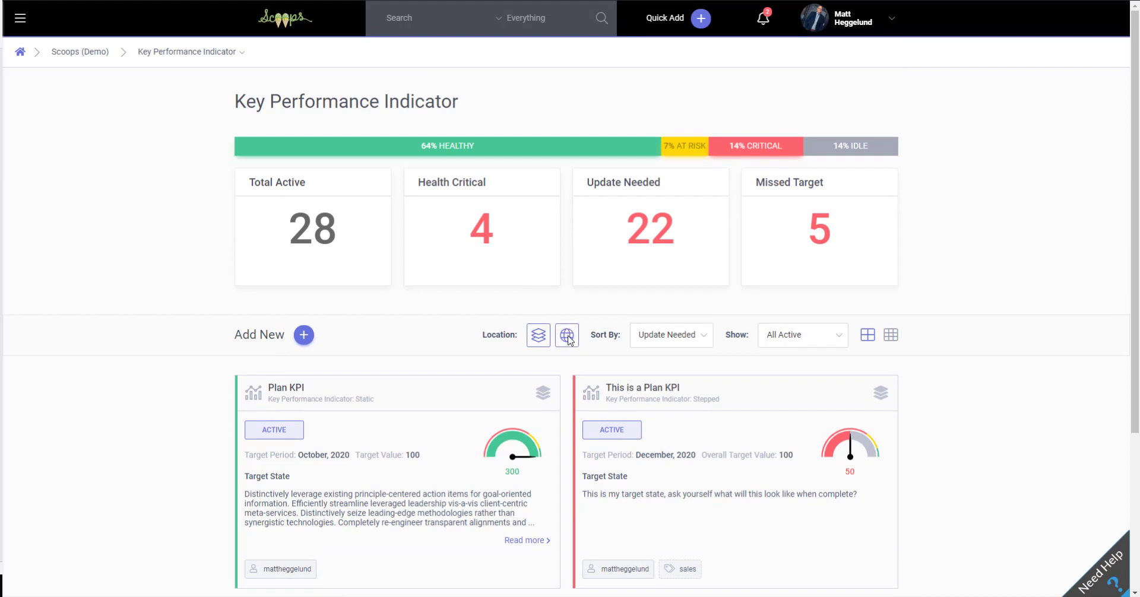
{"action": "left_click", "coordinate": [567, 336]}
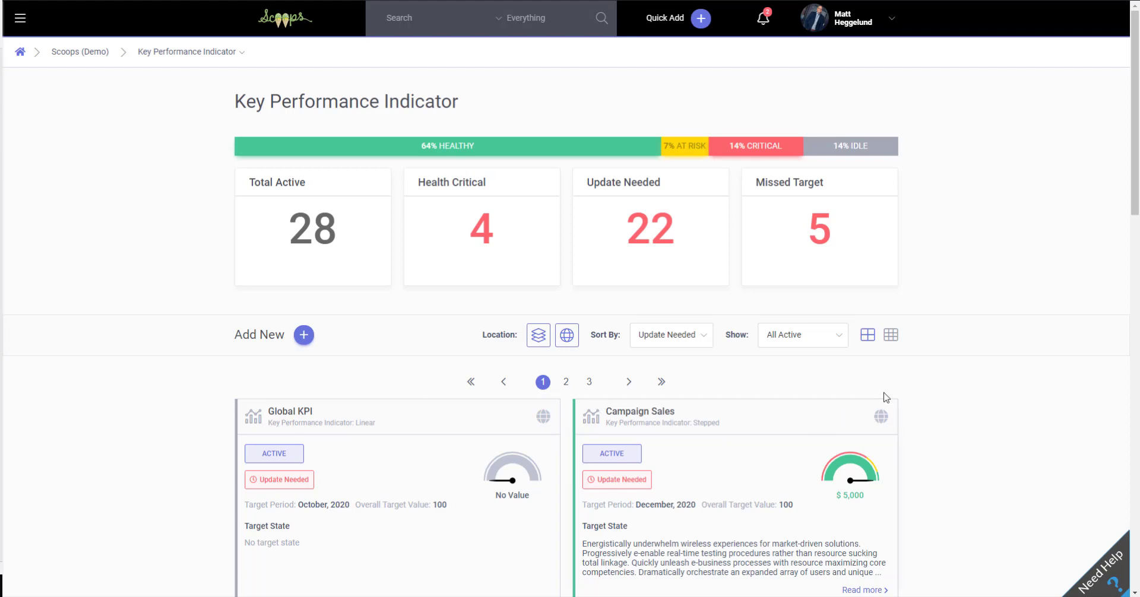
Switch the KPI list to table view and examine the health, type, owner and target columns.
{"action": "left_click", "coordinate": [890, 336]}
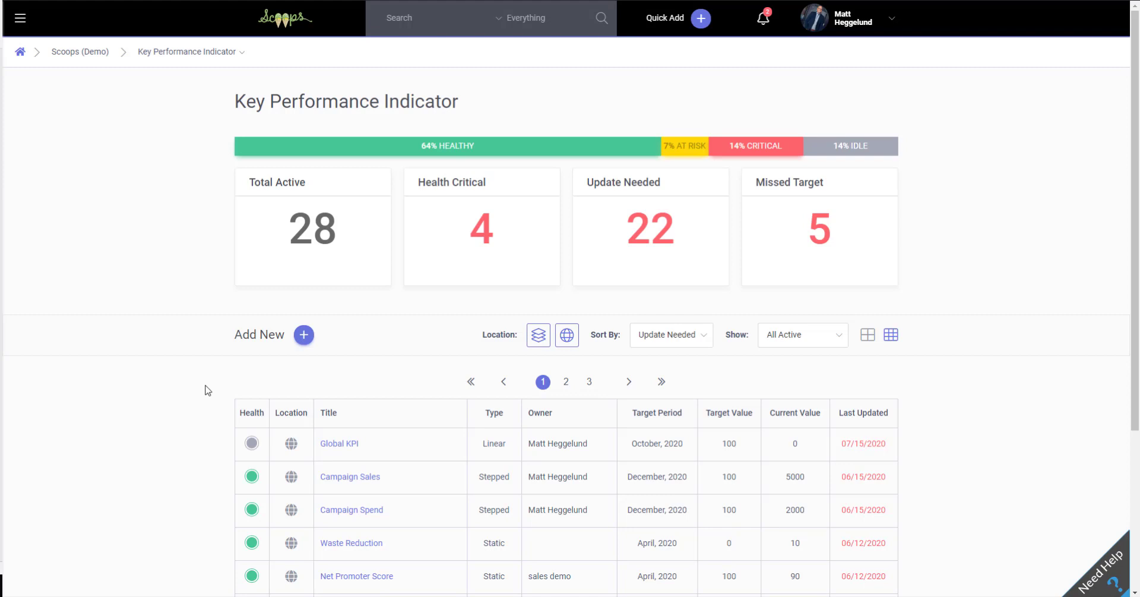
{"action": "scroll", "coordinate": [209, 385], "scroll_direction": "down", "scroll_amount": 3}
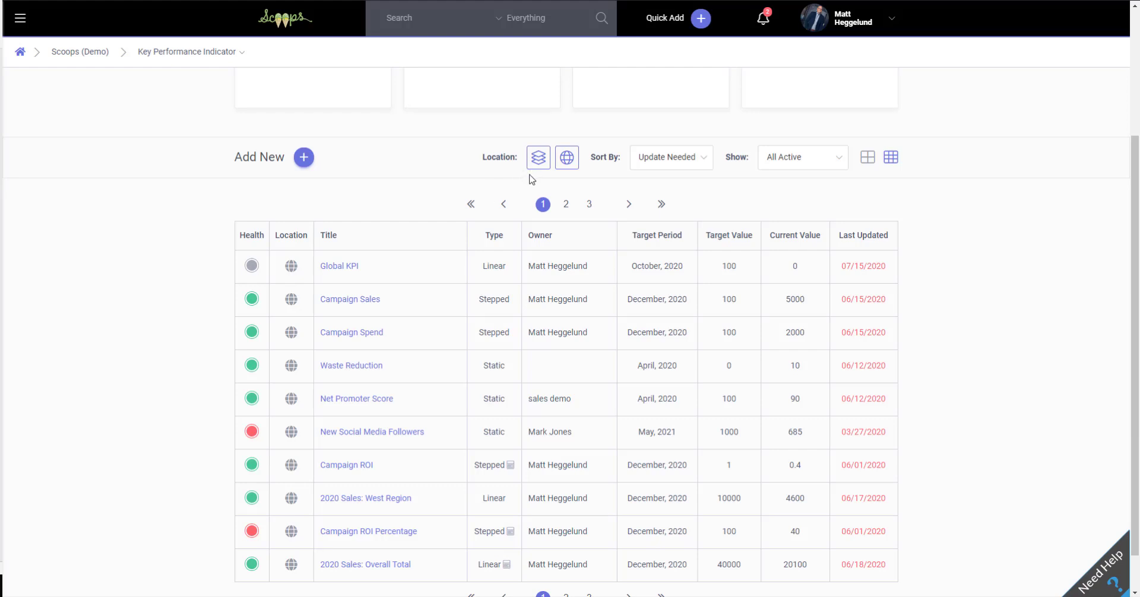
{"action": "scroll", "coordinate": [528, 189], "scroll_direction": "up", "scroll_amount": 3}
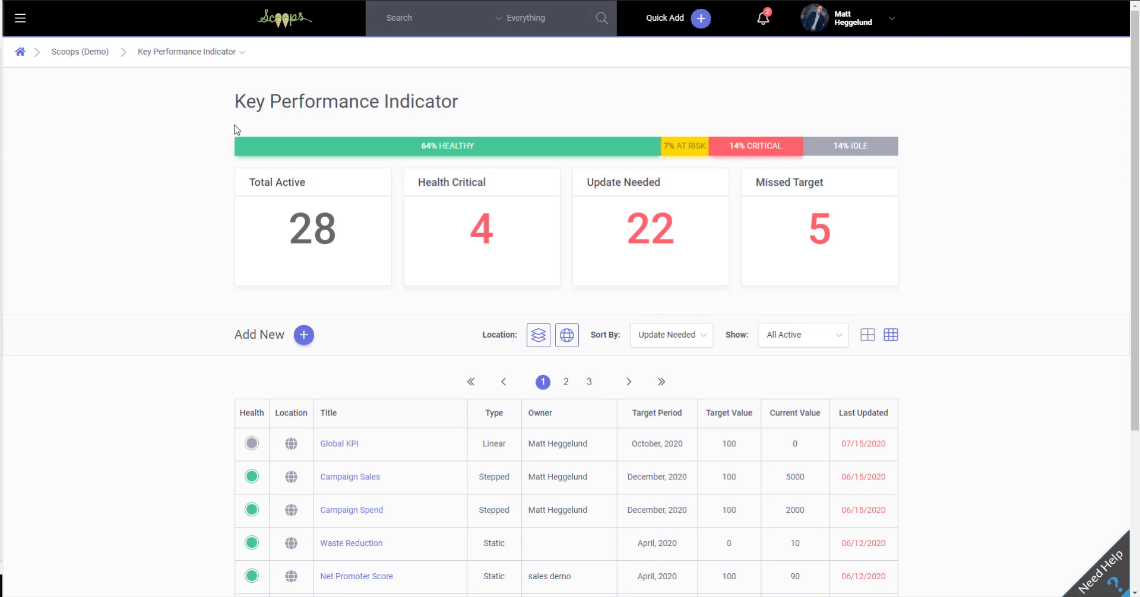
View the form for creating a KPI, cancel it and go to the plan's Strategy Overview.
{"action": "left_click", "coordinate": [305, 338]}
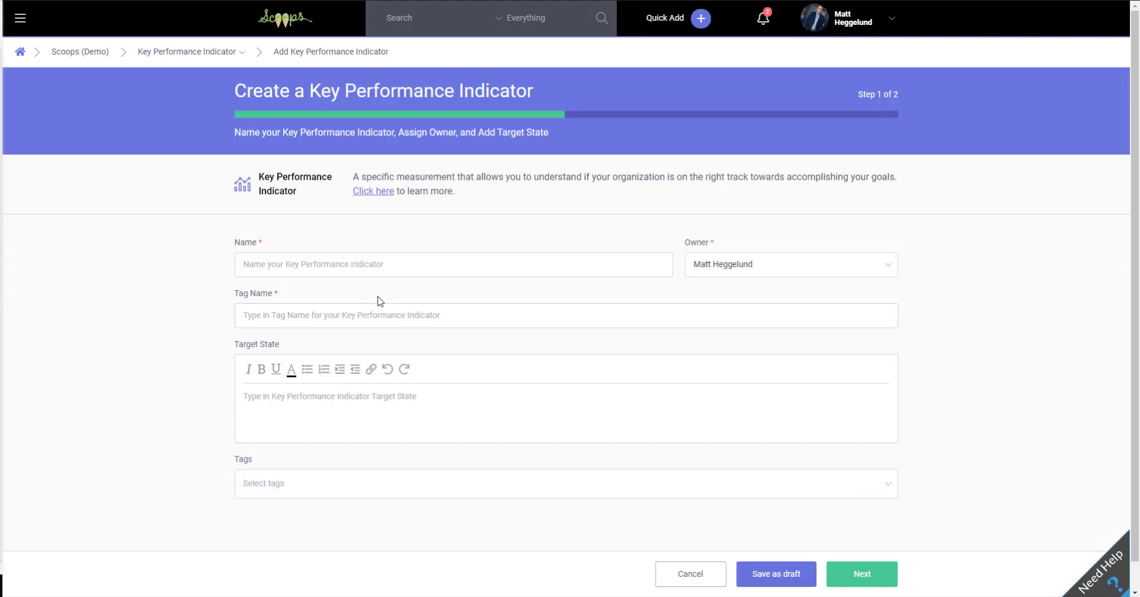
{"action": "left_click", "coordinate": [689, 576]}
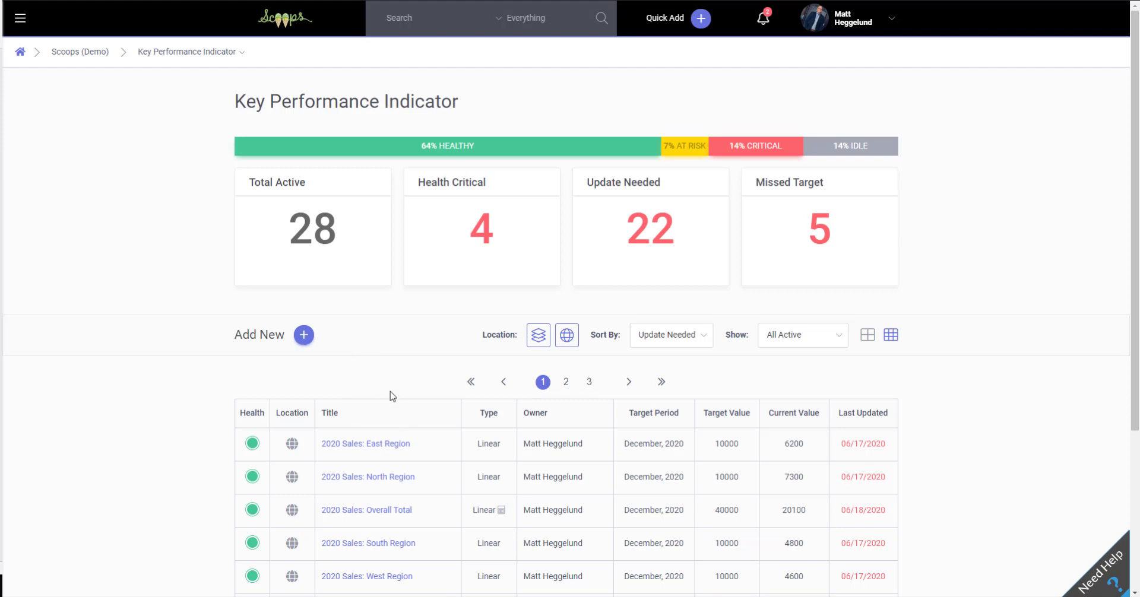
{"action": "left_click", "coordinate": [236, 53]}
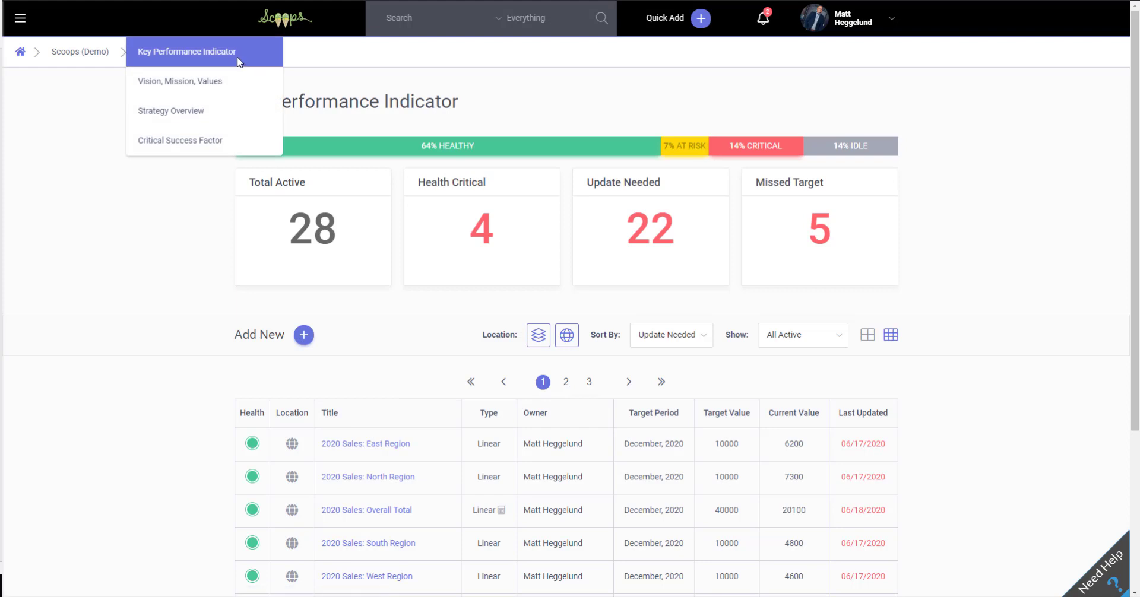
{"action": "left_click", "coordinate": [198, 117]}
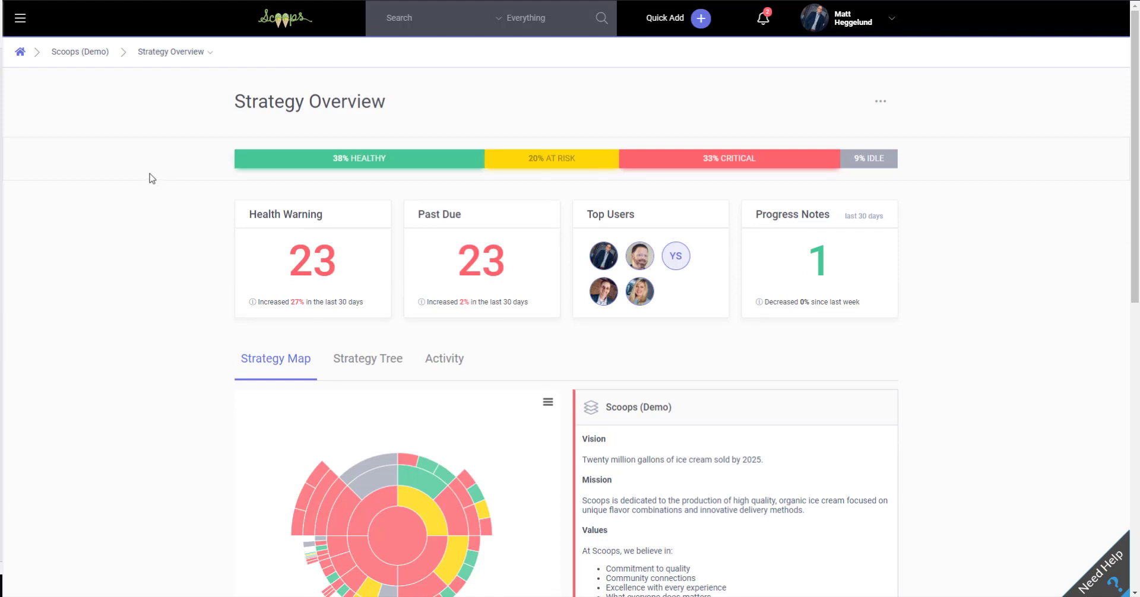
Show the summary of "This is a Plan KPI" from the strategy map.
{"action": "scroll", "coordinate": [149, 178], "scroll_direction": "down", "scroll_amount": 4}
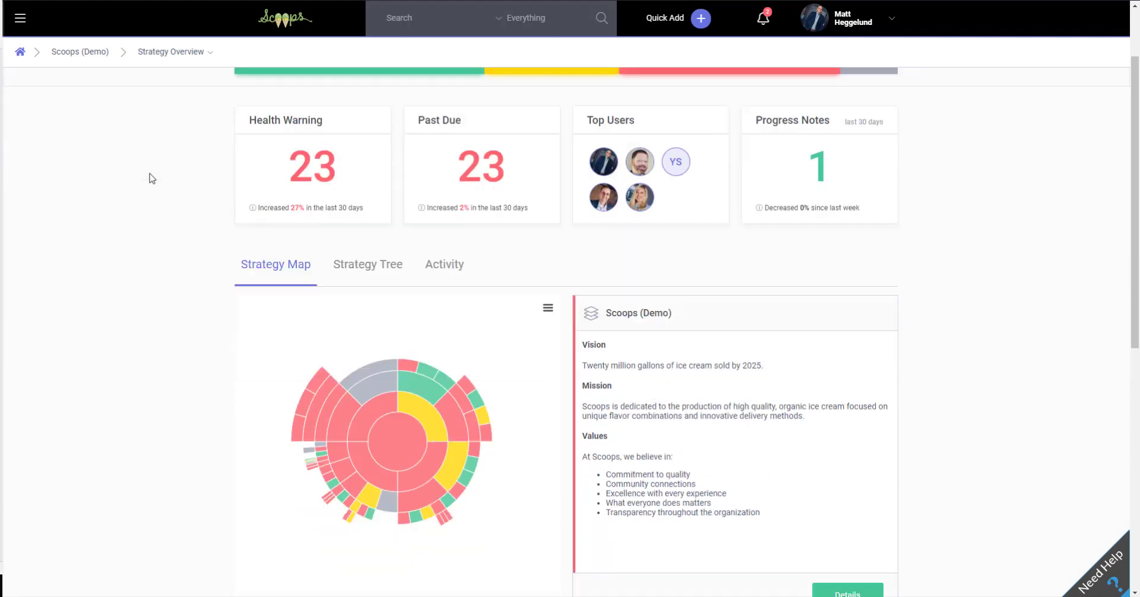
{"action": "mouse_move", "coordinate": [316, 238]}
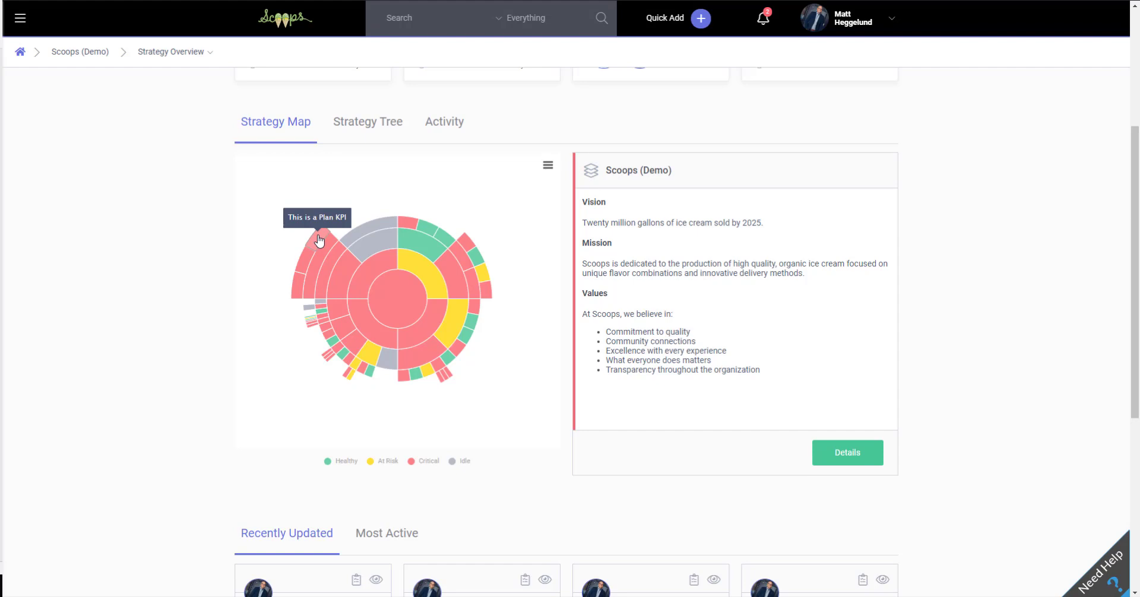
{"action": "left_click", "coordinate": [319, 240]}
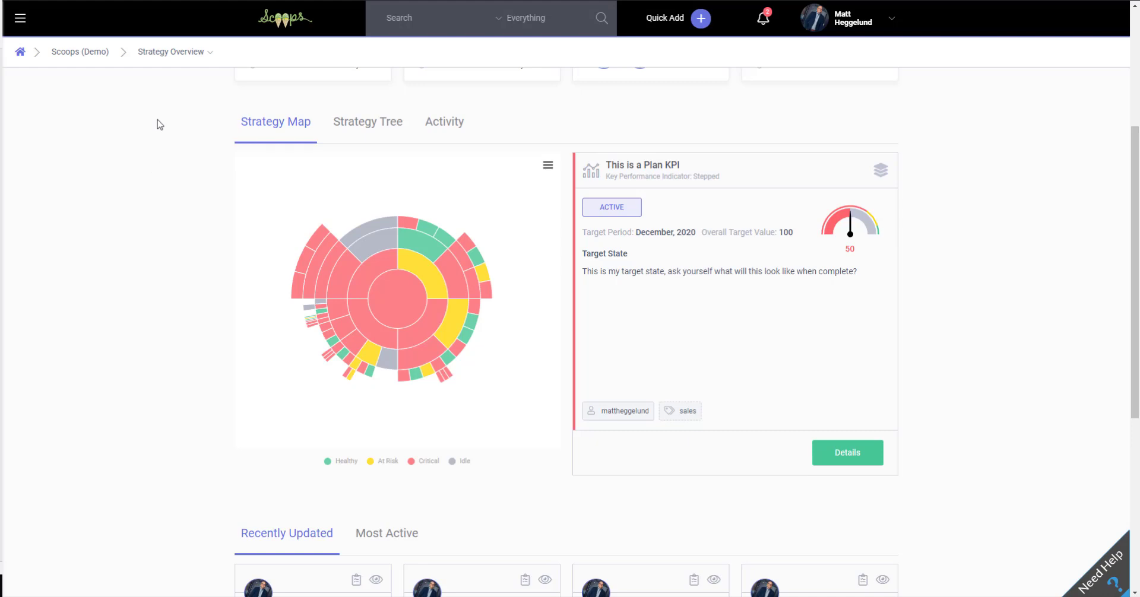
Display the plan's segments as cards and open the Our Product segment to view its strategies.
{"action": "scroll", "coordinate": [158, 123], "scroll_direction": "down", "scroll_amount": 6}
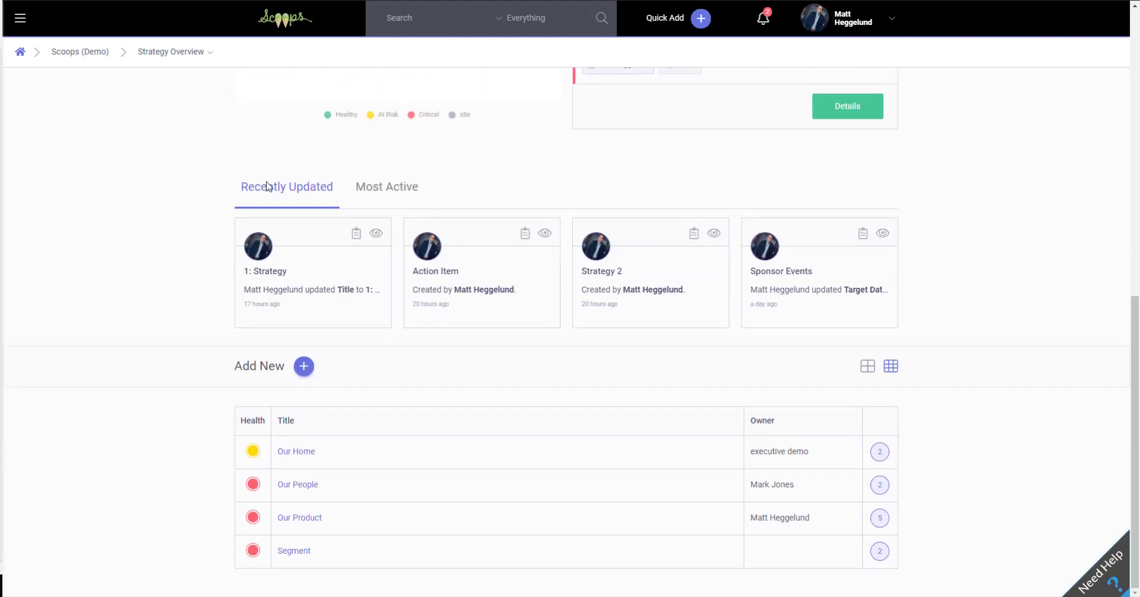
{"action": "left_click", "coordinate": [867, 367]}
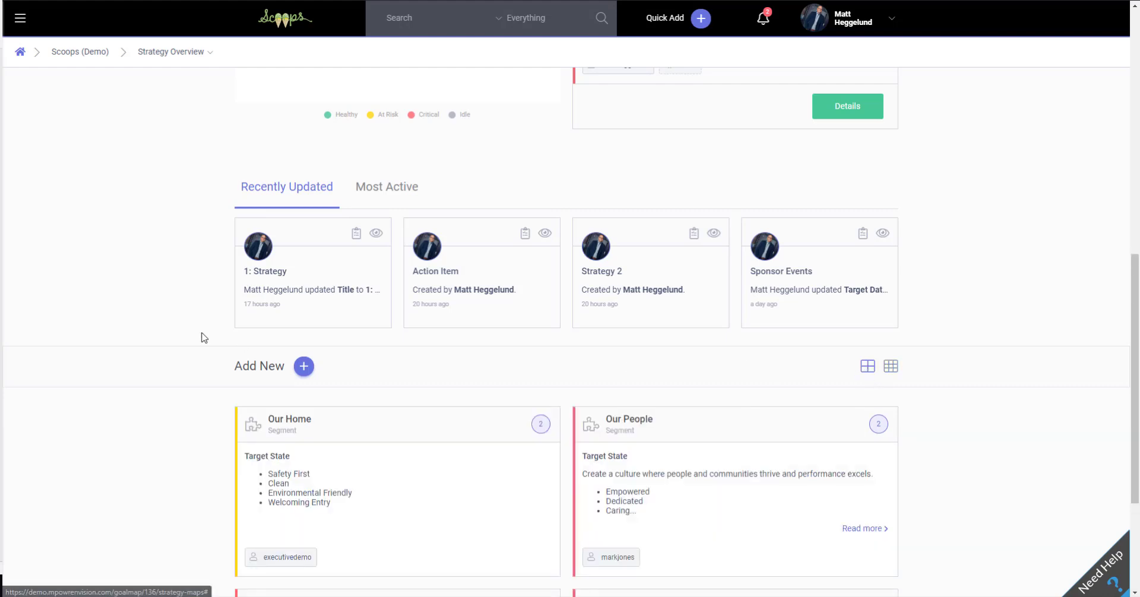
{"action": "scroll", "coordinate": [148, 310], "scroll_direction": "down", "scroll_amount": 3}
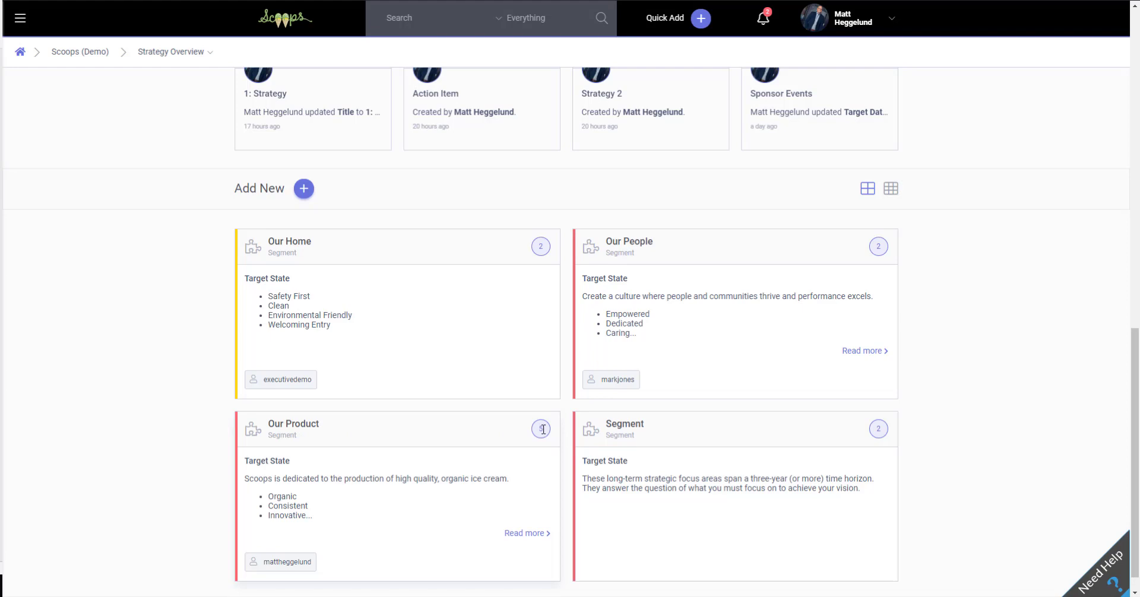
{"action": "left_click", "coordinate": [289, 436]}
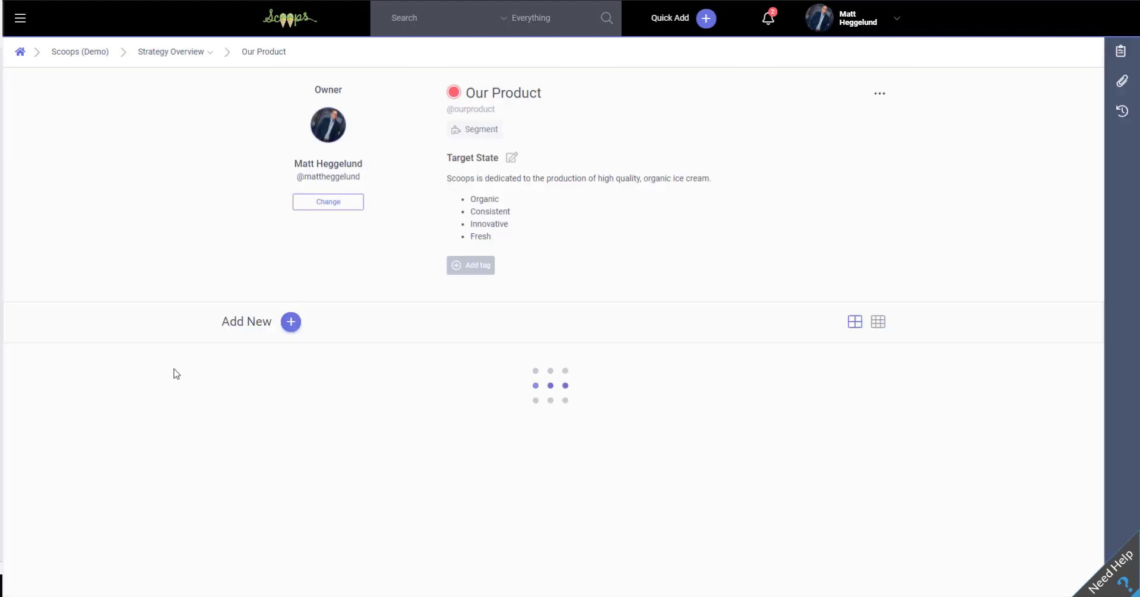
{"action": "scroll", "coordinate": [174, 317], "scroll_direction": "down", "scroll_amount": 2}
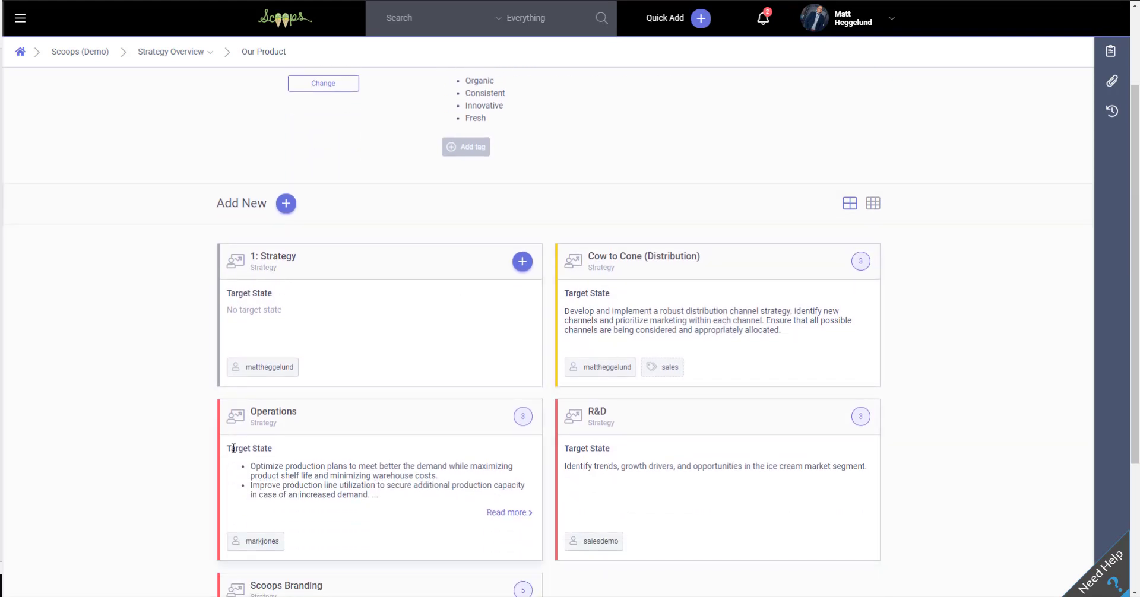
Review the Our Product segment's target state and preview its strategies in table view before returning to cards.
{"action": "scroll", "coordinate": [151, 383], "scroll_direction": "up", "scroll_amount": 2}
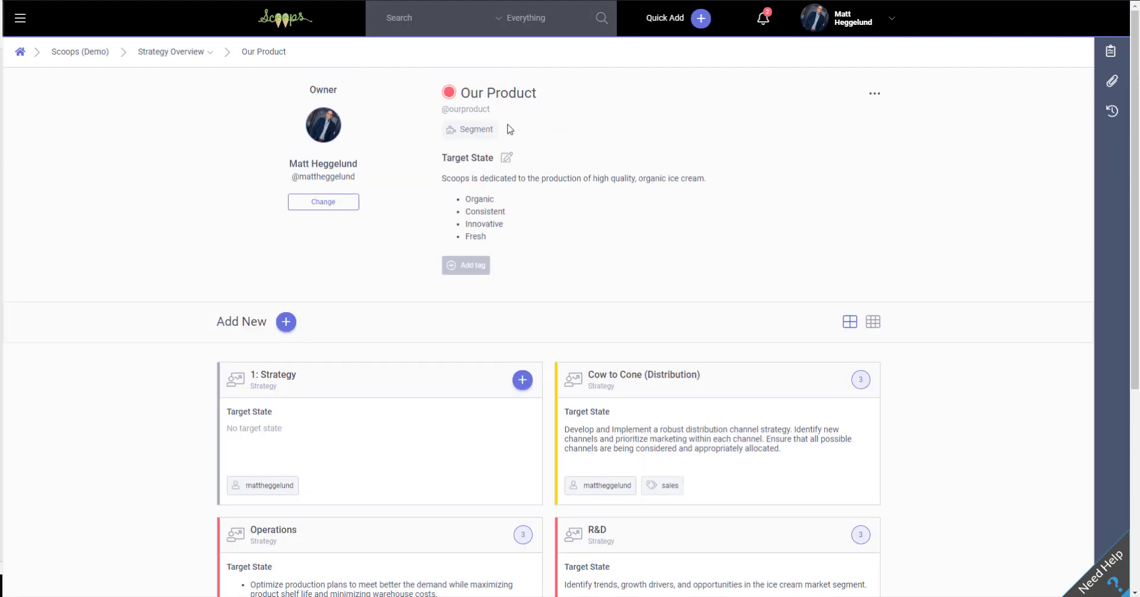
{"action": "scroll", "coordinate": [107, 273], "scroll_direction": "down", "scroll_amount": 3}
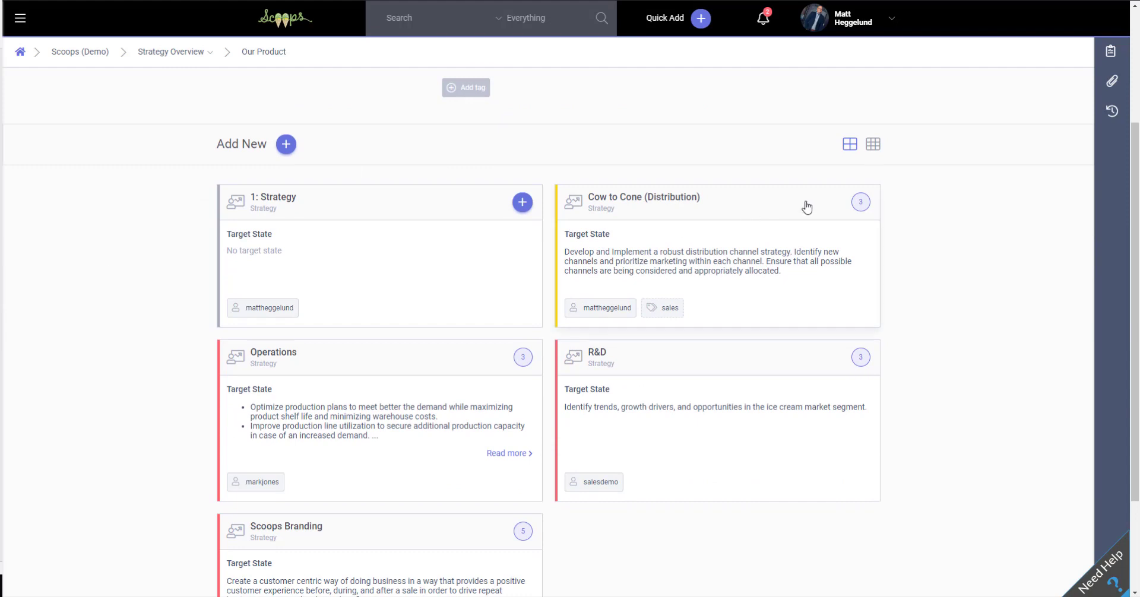
{"action": "left_click", "coordinate": [875, 147]}
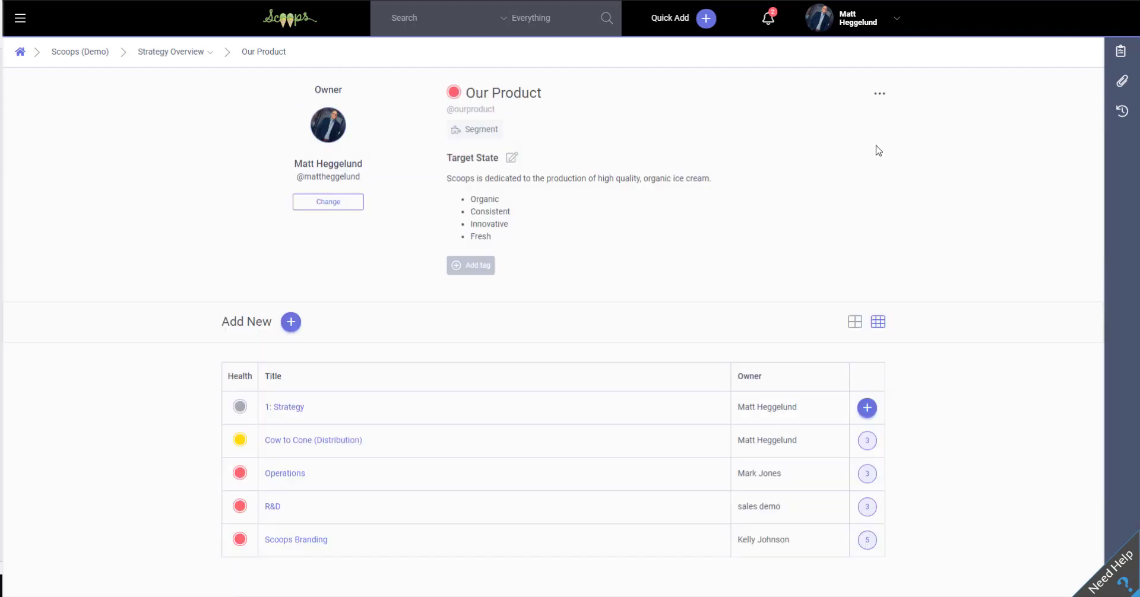
{"action": "left_click", "coordinate": [855, 324]}
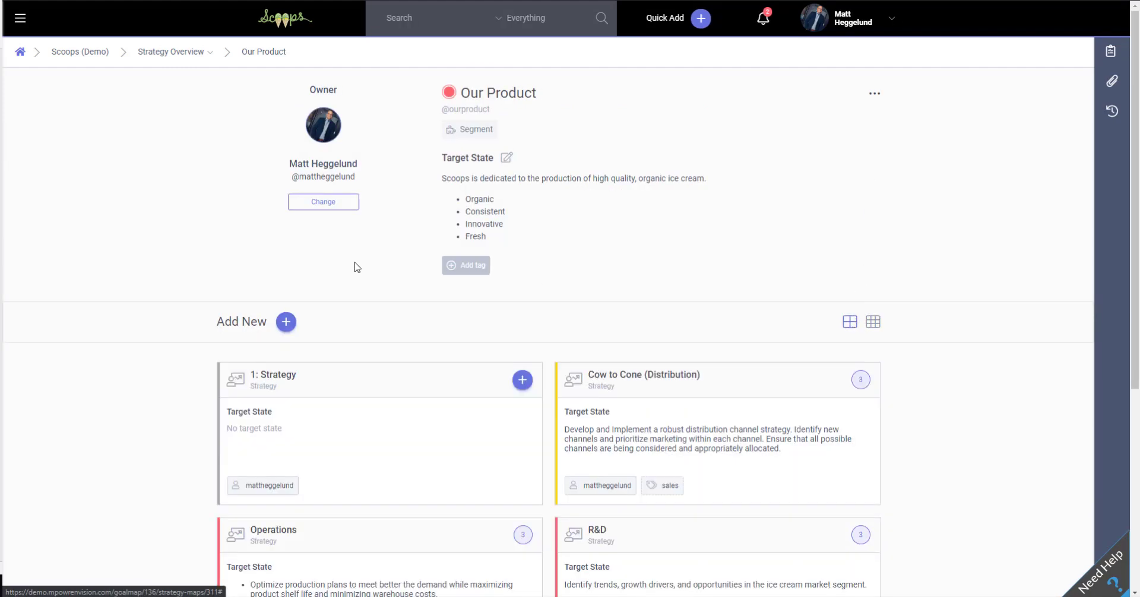
Open the Scoops Branding strategy and examine its target state and its tactic, action item and KPI cards.
{"action": "scroll", "coordinate": [94, 265], "scroll_direction": "down", "scroll_amount": 4}
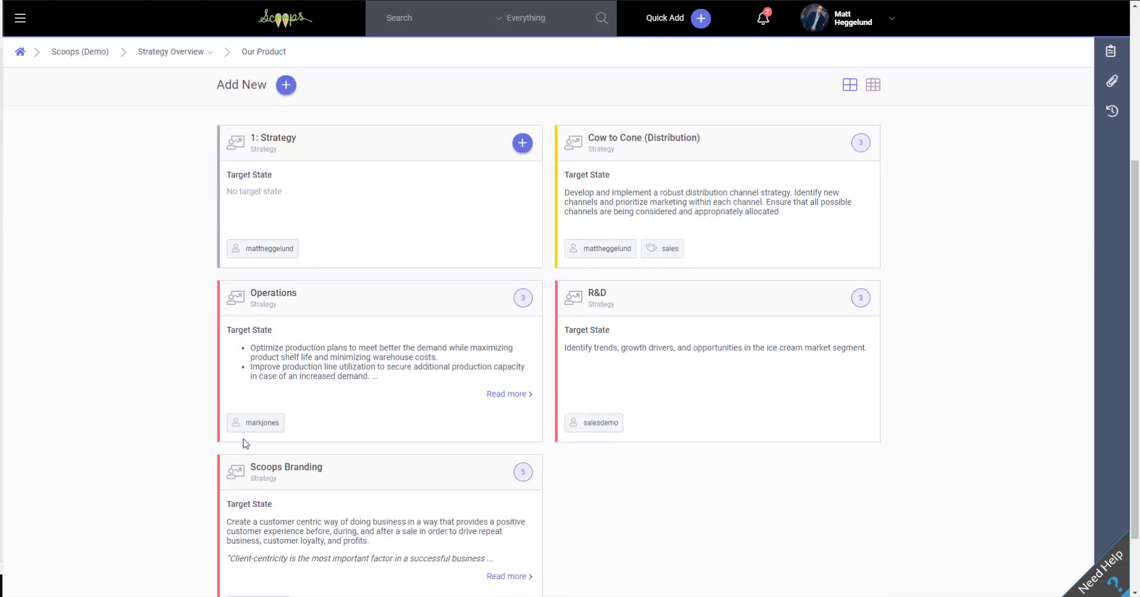
{"action": "left_click", "coordinate": [280, 469]}
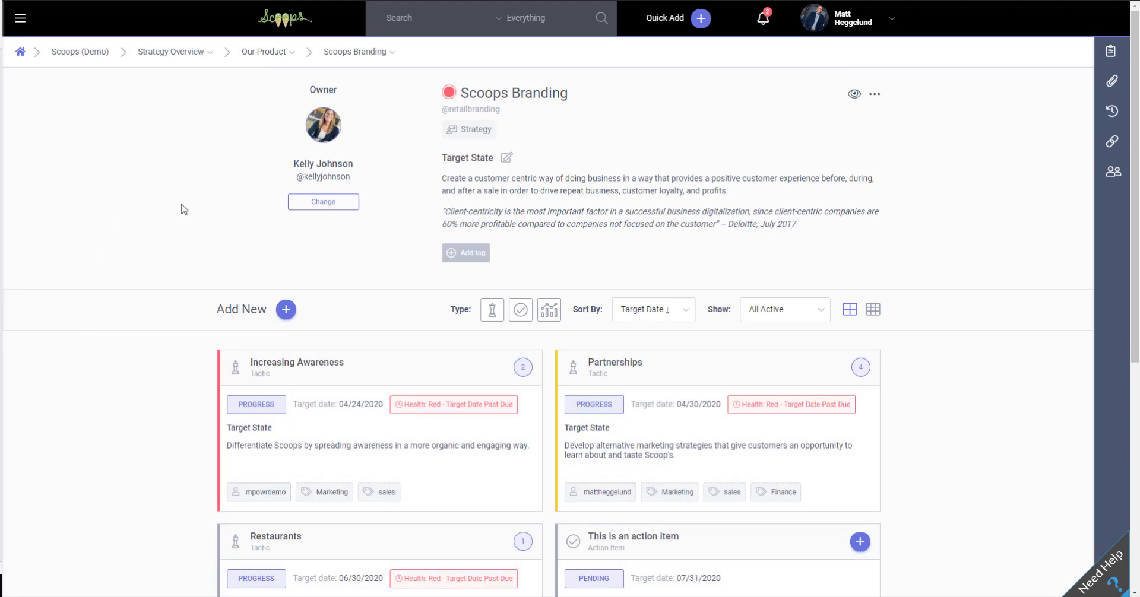
{"action": "scroll", "coordinate": [184, 209], "scroll_direction": "down", "scroll_amount": 2}
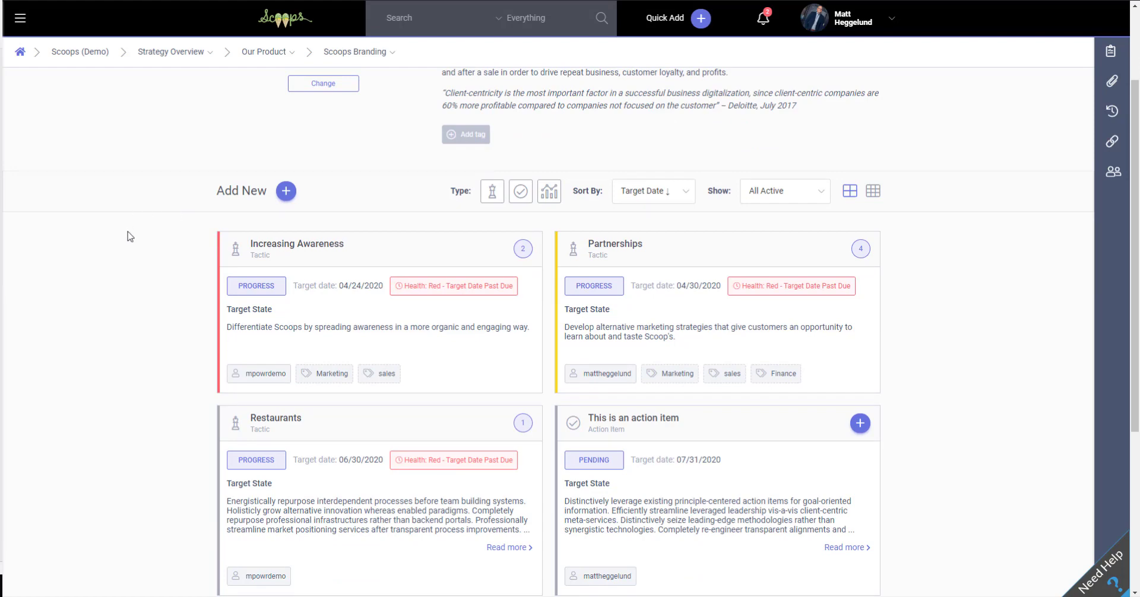
{"action": "scroll", "coordinate": [130, 236], "scroll_direction": "up", "scroll_amount": 2}
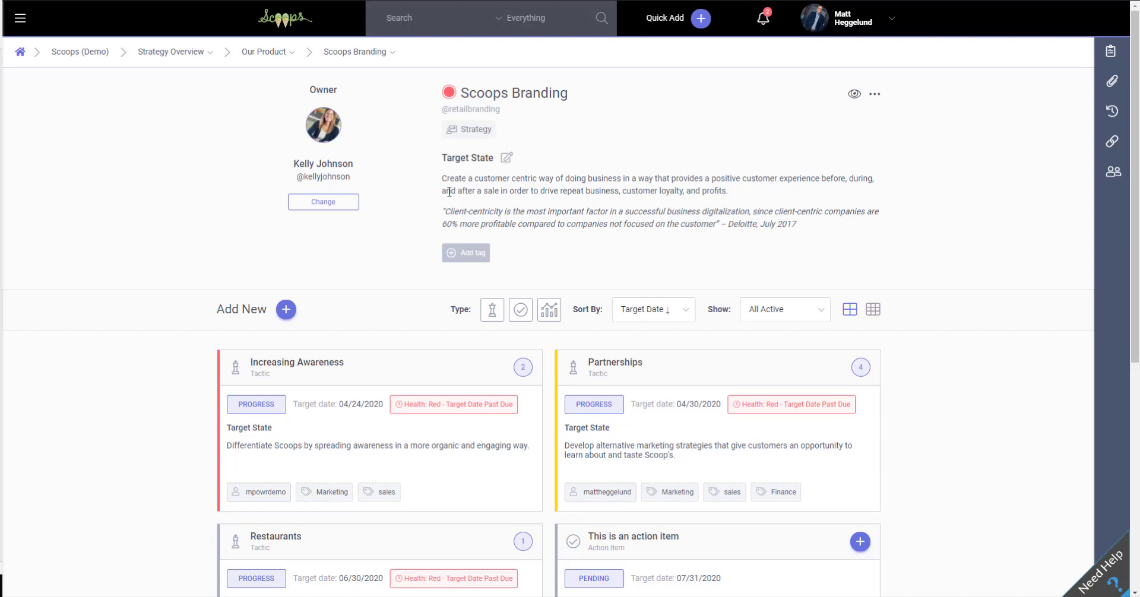
{"action": "scroll", "coordinate": [141, 172], "scroll_direction": "down", "scroll_amount": 1}
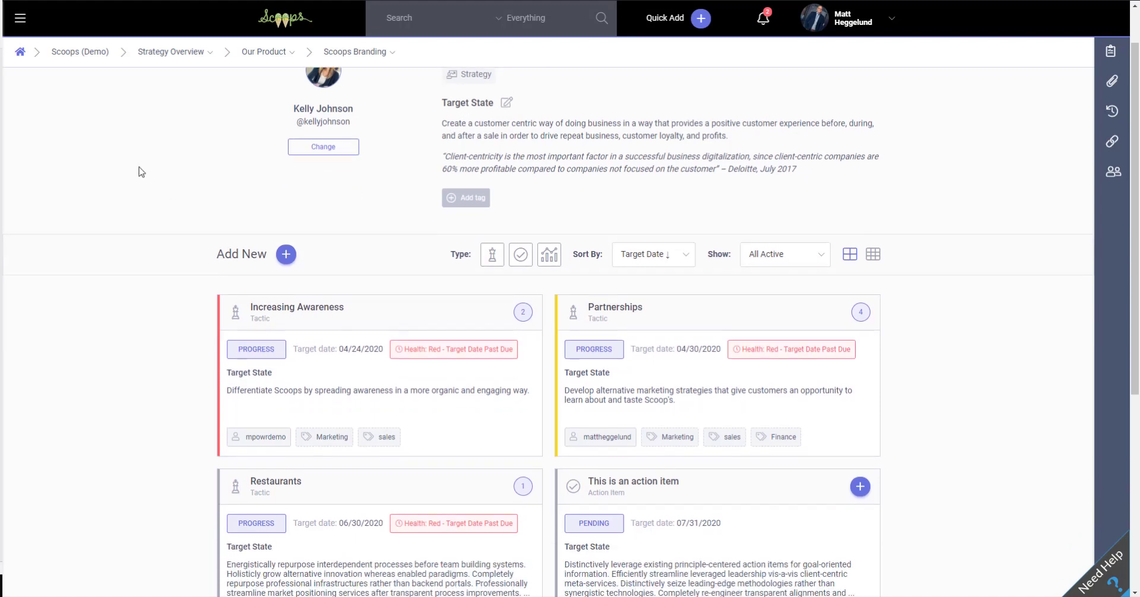
{"action": "scroll", "coordinate": [142, 171], "scroll_direction": "down", "scroll_amount": 2}
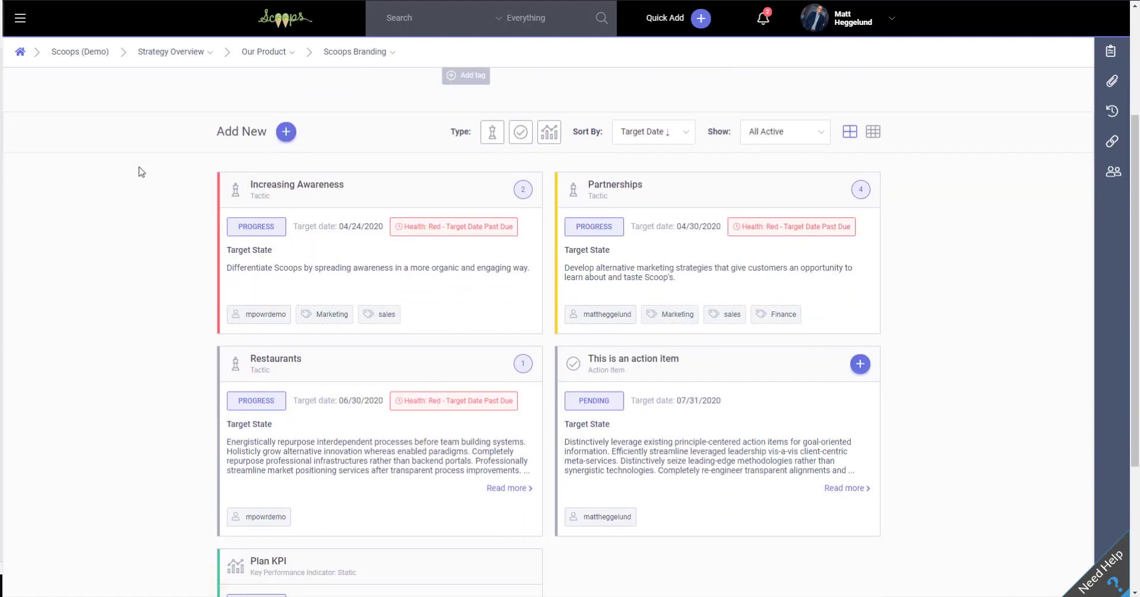
{"action": "scroll", "coordinate": [137, 169], "scroll_direction": "down", "scroll_amount": 1}
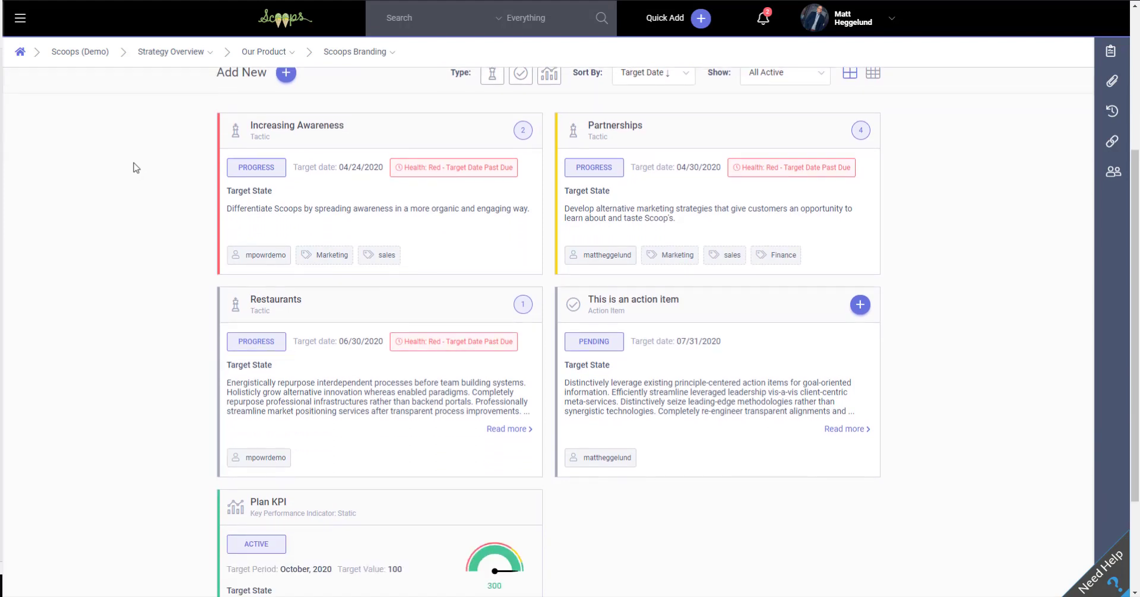
{"action": "scroll", "coordinate": [136, 168], "scroll_direction": "up", "scroll_amount": 1}
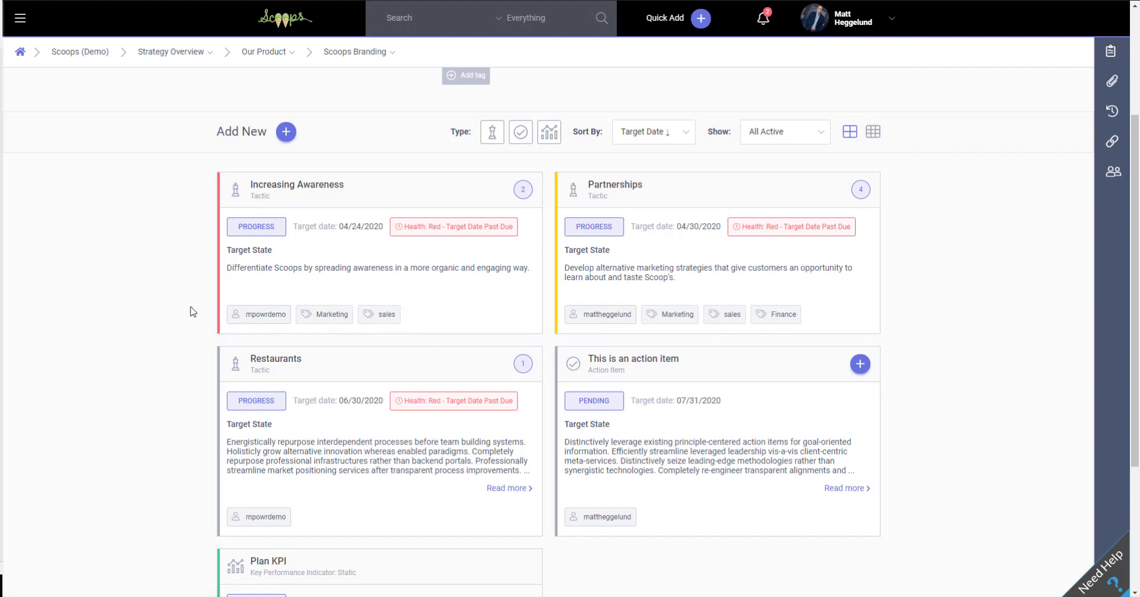
{"action": "scroll", "coordinate": [190, 313], "scroll_direction": "down", "scroll_amount": 4}
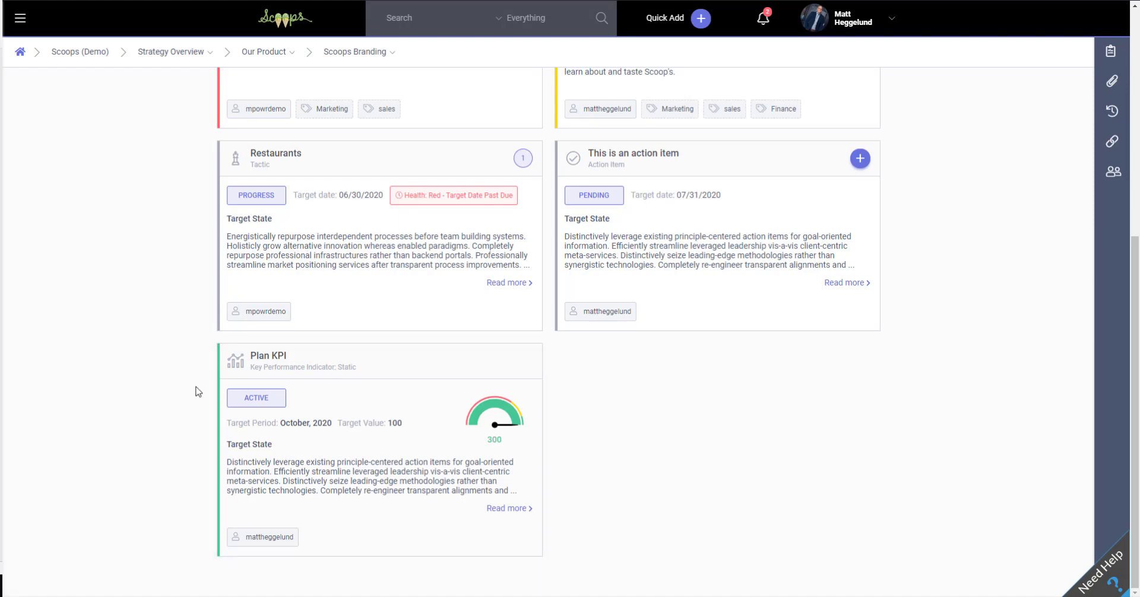
{"action": "scroll", "coordinate": [197, 392], "scroll_direction": "up", "scroll_amount": 6}
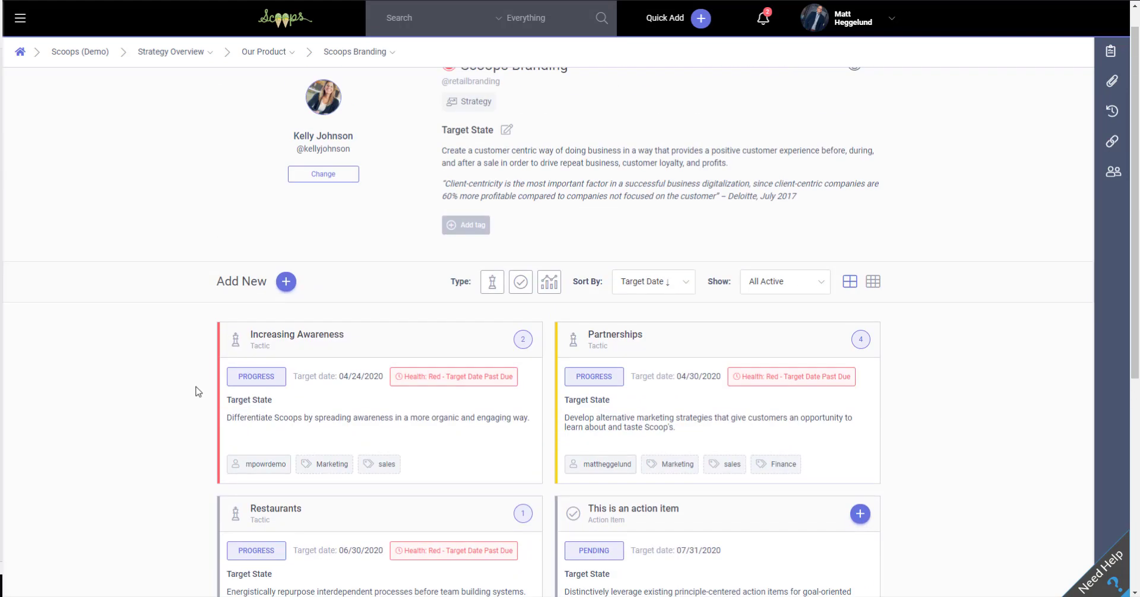
{"action": "scroll", "coordinate": [197, 392], "scroll_direction": "down", "scroll_amount": 2}
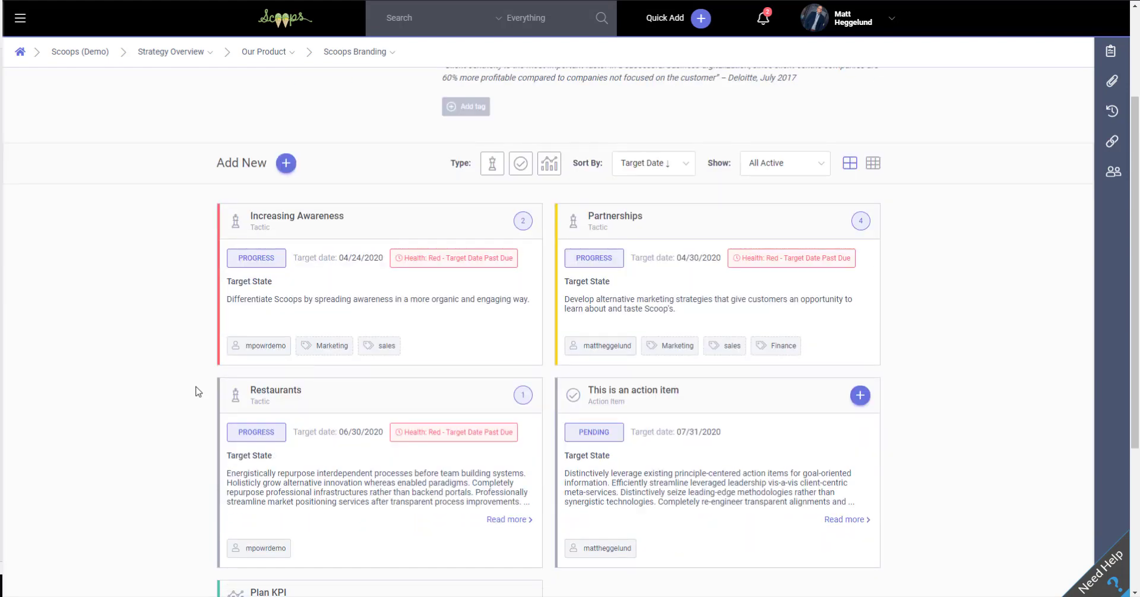
{"action": "scroll", "coordinate": [182, 375], "scroll_direction": "up", "scroll_amount": 3}
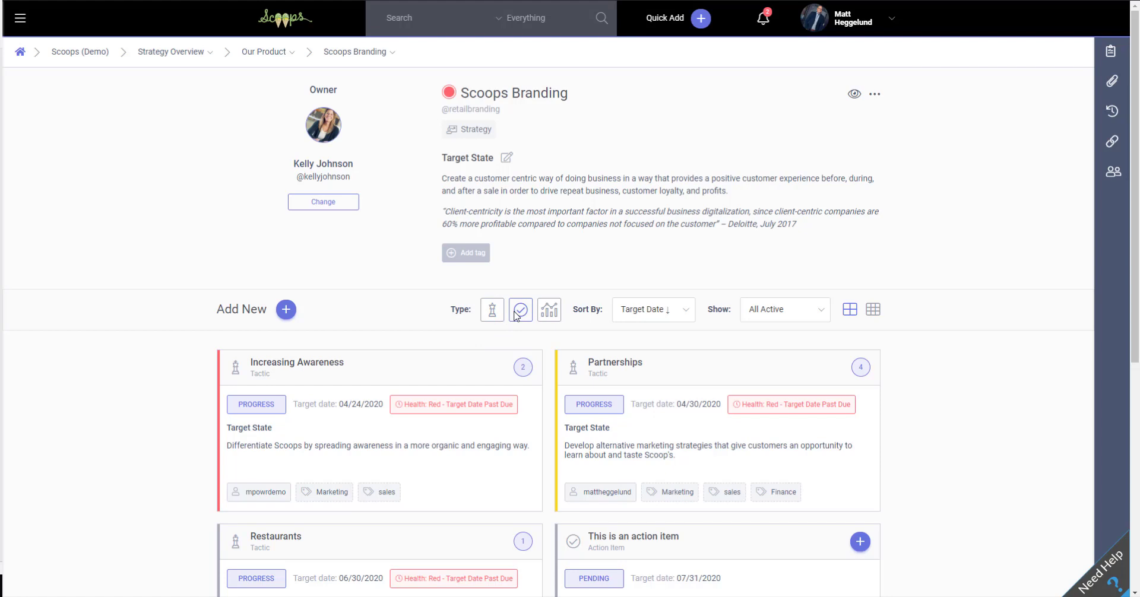
Filter the Scoops Branding items to KPIs only, clear that filter, and show action items together with KPIs.
{"action": "left_click", "coordinate": [551, 314]}
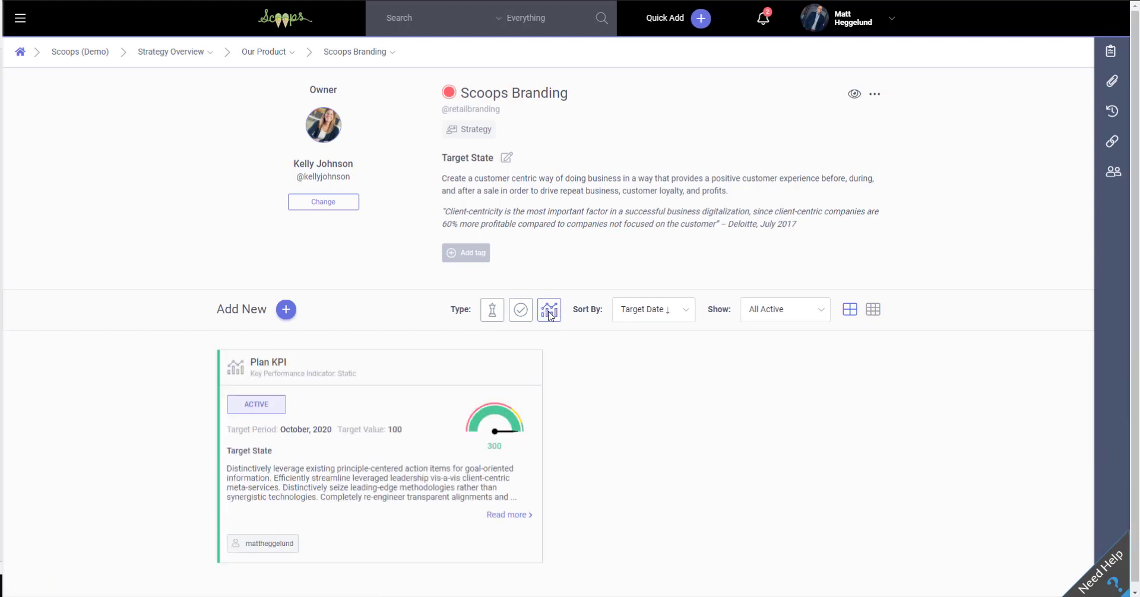
{"action": "left_click", "coordinate": [549, 313]}
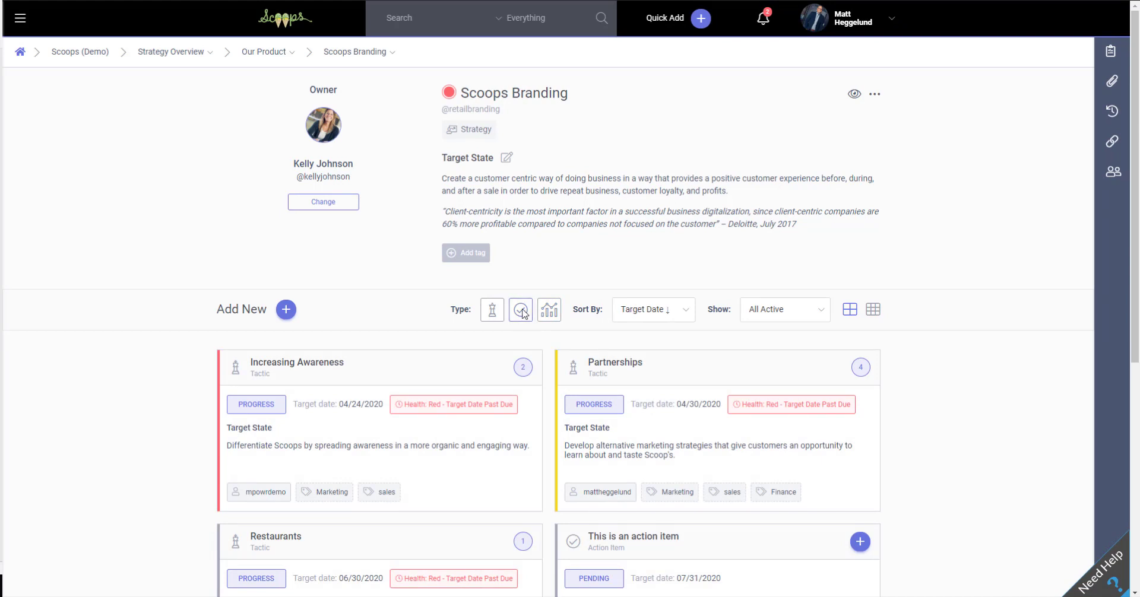
{"action": "left_click", "coordinate": [522, 315]}
{"action": "left_click", "coordinate": [554, 313]}
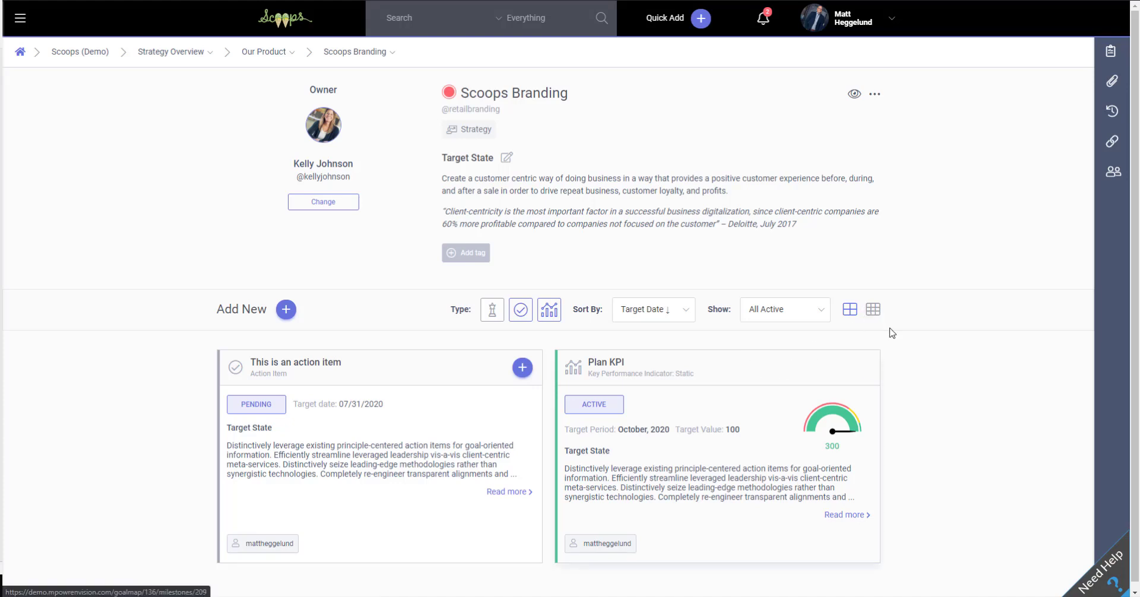
Switch the Scoops Branding items to table view and clear the KPI and action item type filters.
{"action": "left_click", "coordinate": [873, 309]}
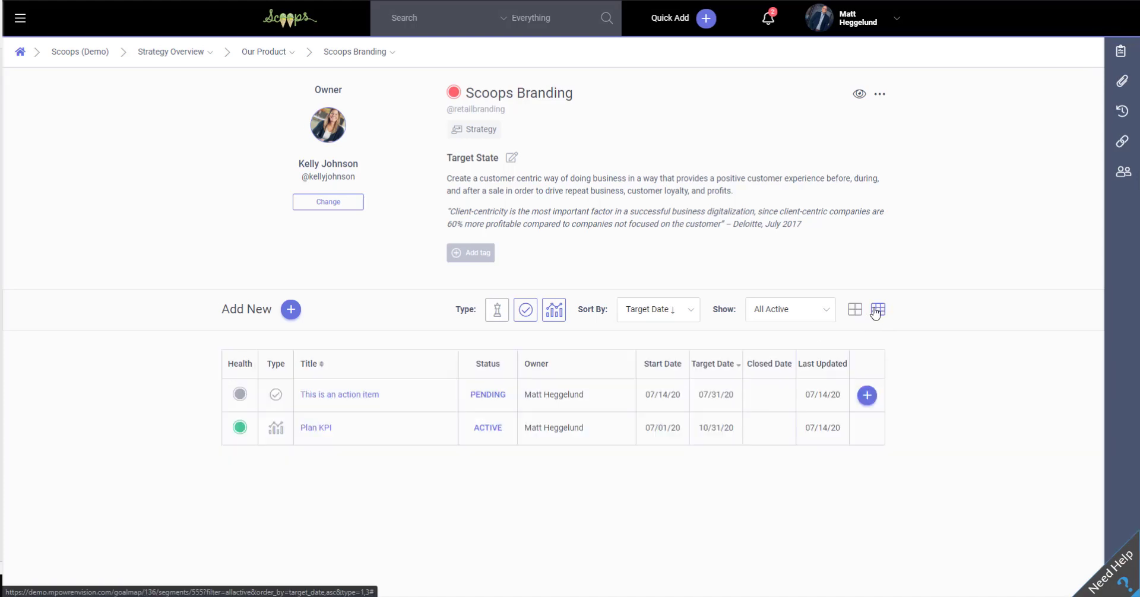
{"action": "left_click", "coordinate": [552, 311]}
{"action": "left_click", "coordinate": [525, 310]}
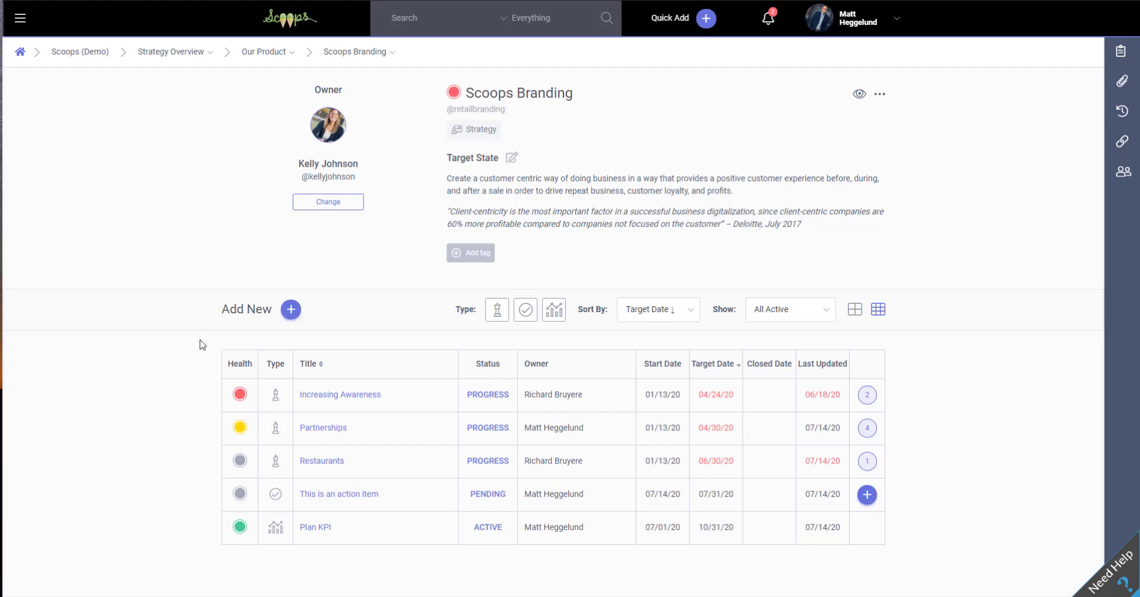
Start a new Key Performance Indicator under Scoops Branding and name it "this is a plan kpi".
{"action": "left_click", "coordinate": [291, 314]}
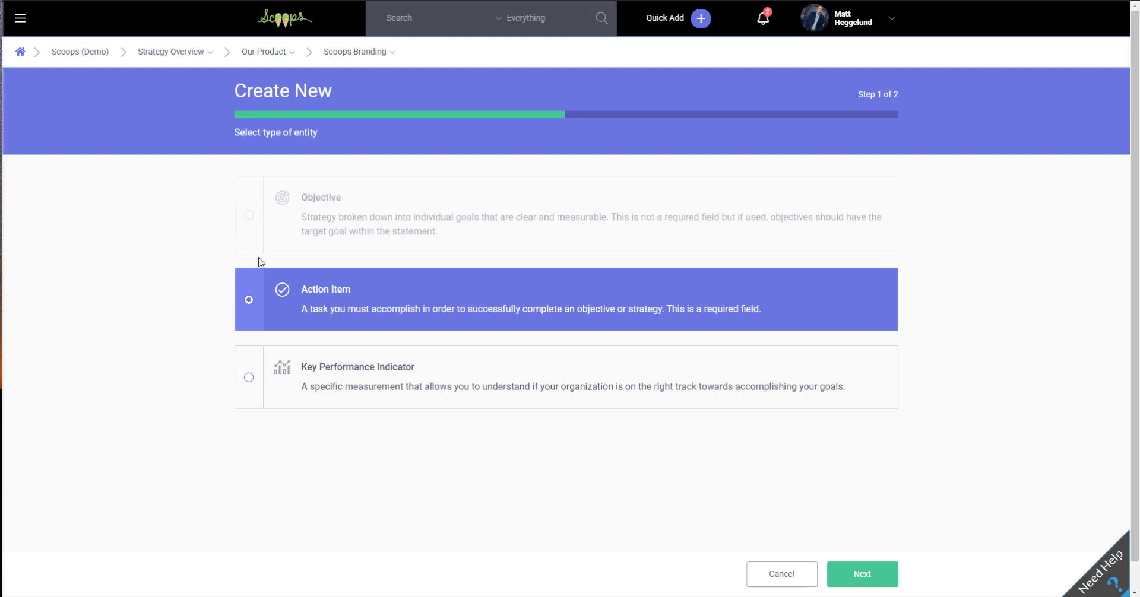
{"action": "left_click", "coordinate": [250, 378]}
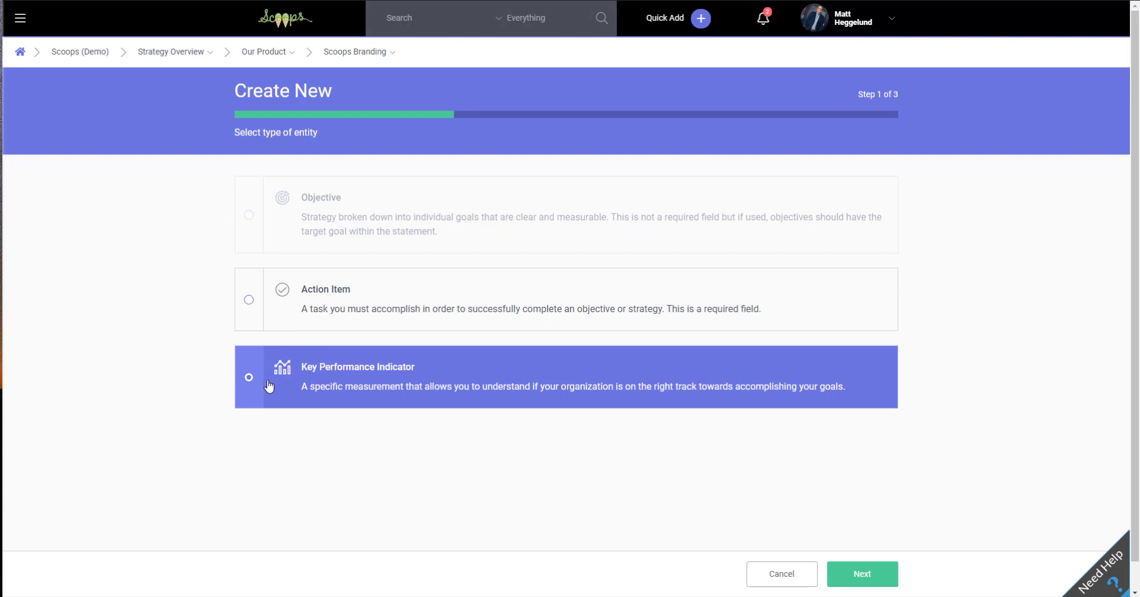
{"action": "left_click", "coordinate": [491, 271]}
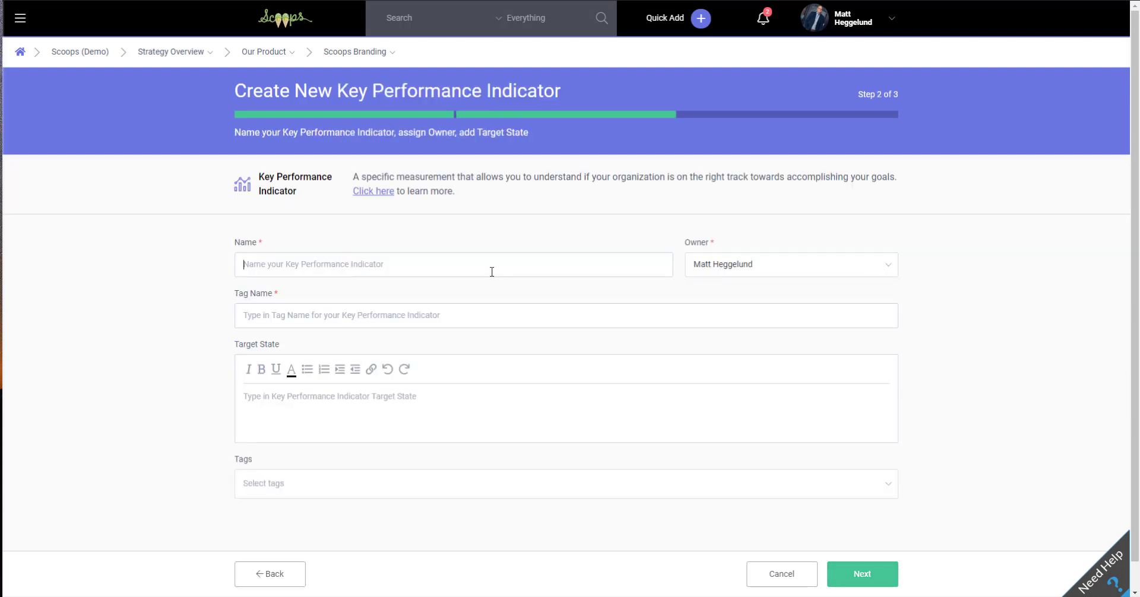
{"action": "type", "text": "this is a planb"}
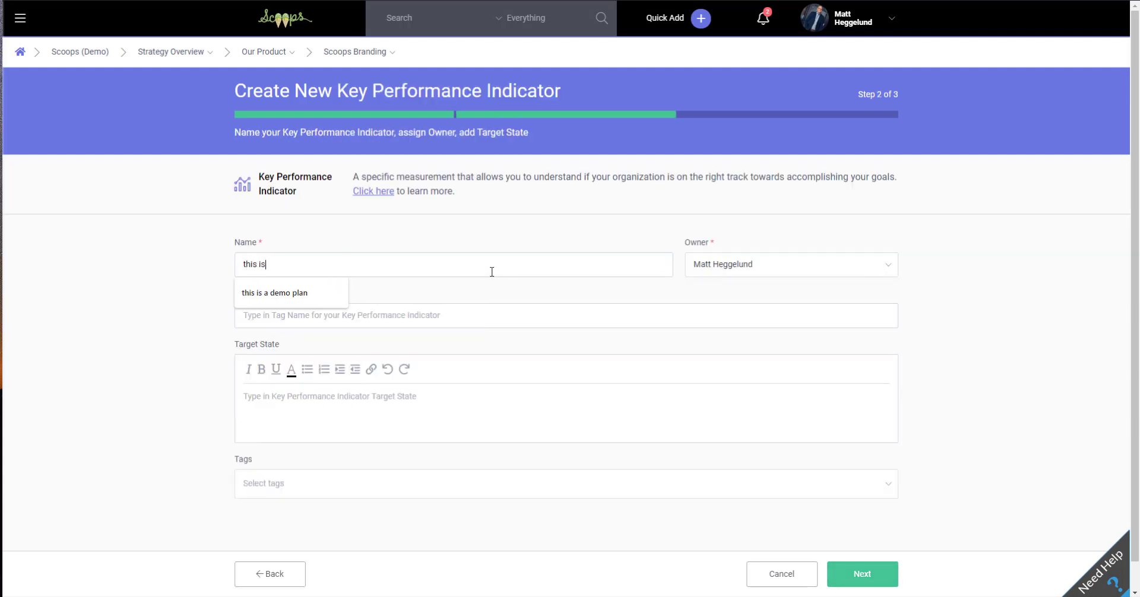
{"action": "key", "text": "BackSpace"}
{"action": "key", "text": "BackSpace"}
{"action": "type", "text": "kpi"}
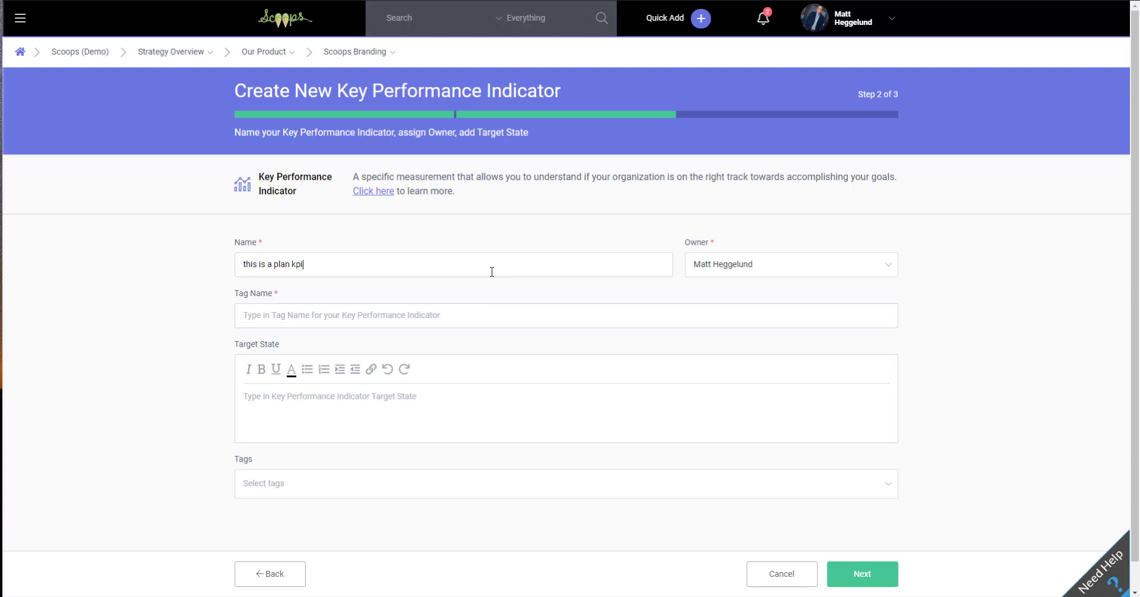
{"action": "key", "text": "Tab"}
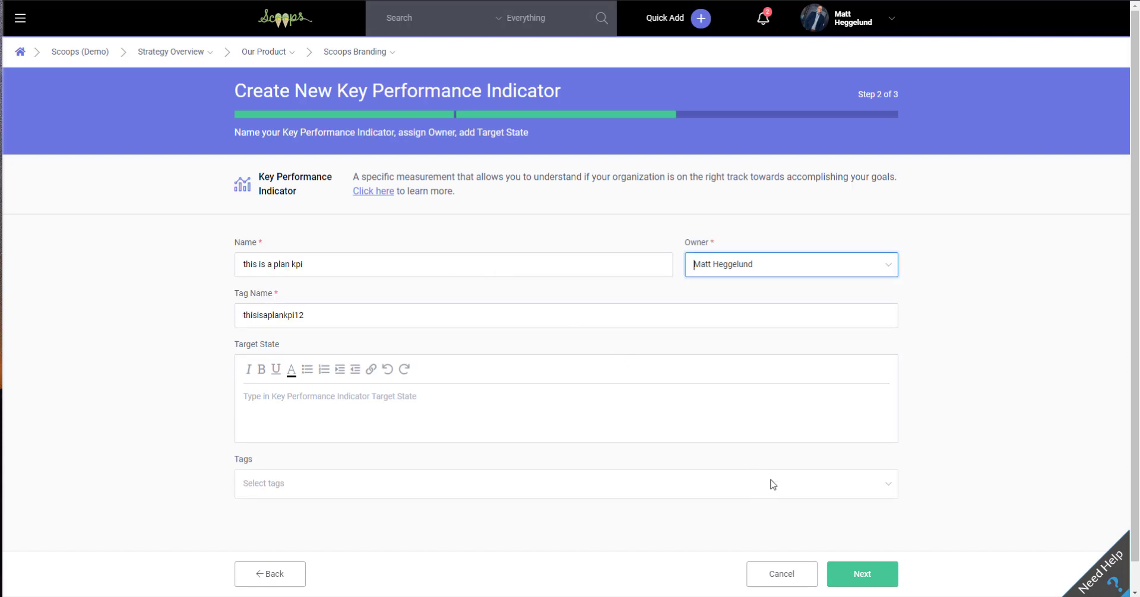
Review the KPI configuration, keep the Static type, numeric unit, monthly updates and target value 100, and publish the KPI.
{"action": "left_click", "coordinate": [856, 578]}
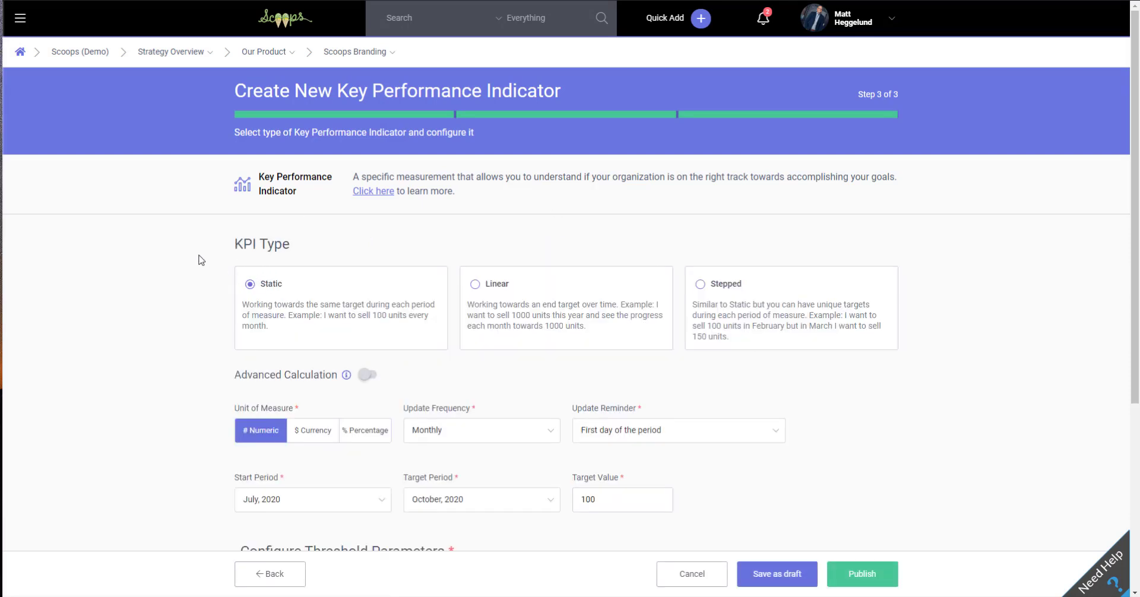
{"action": "scroll", "coordinate": [206, 262], "scroll_direction": "down", "scroll_amount": 3}
{"action": "scroll", "coordinate": [207, 264], "scroll_direction": "up", "scroll_amount": 3}
{"action": "left_click", "coordinate": [878, 575]}
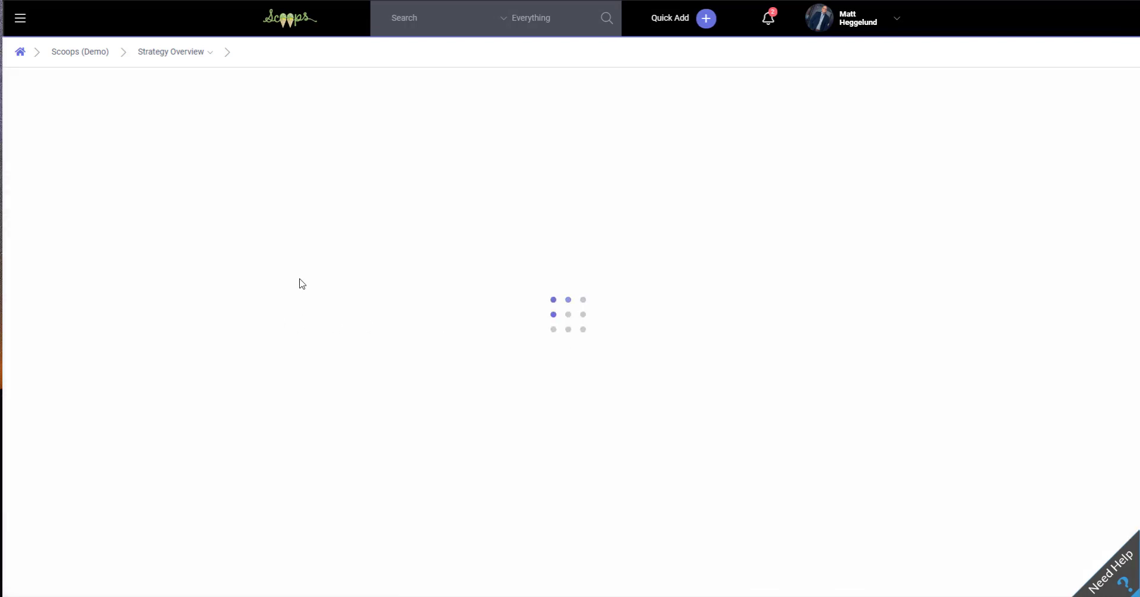
Return from the new KPI's page to the Scoops Branding strategy and check its item table.
{"action": "mouse_move", "coordinate": [355, 52]}
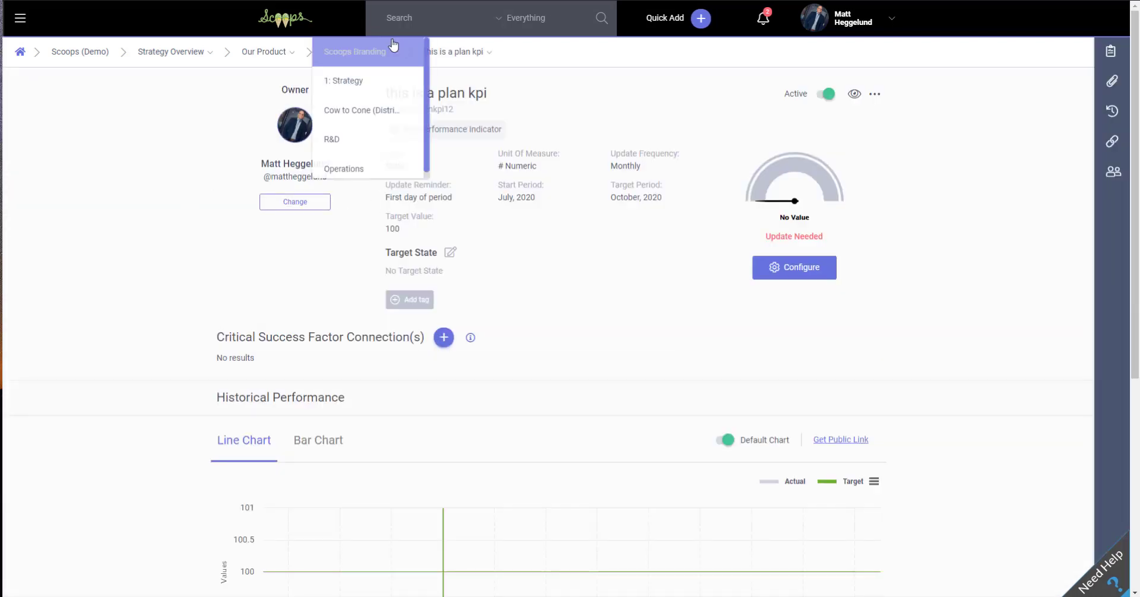
{"action": "left_click", "coordinate": [371, 52]}
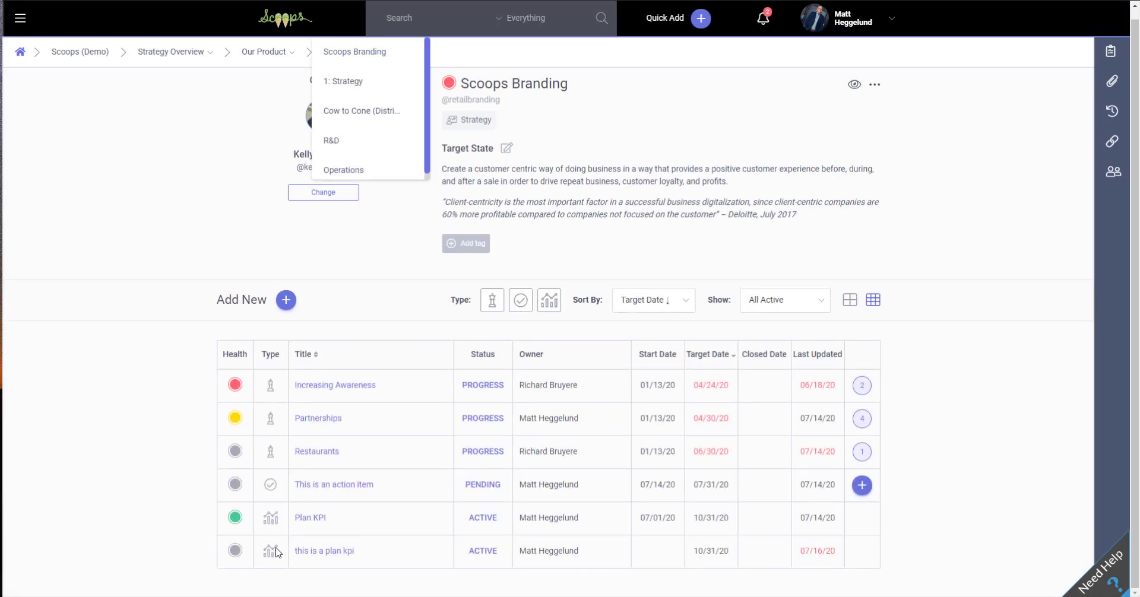
{"action": "left_click", "coordinate": [137, 351]}
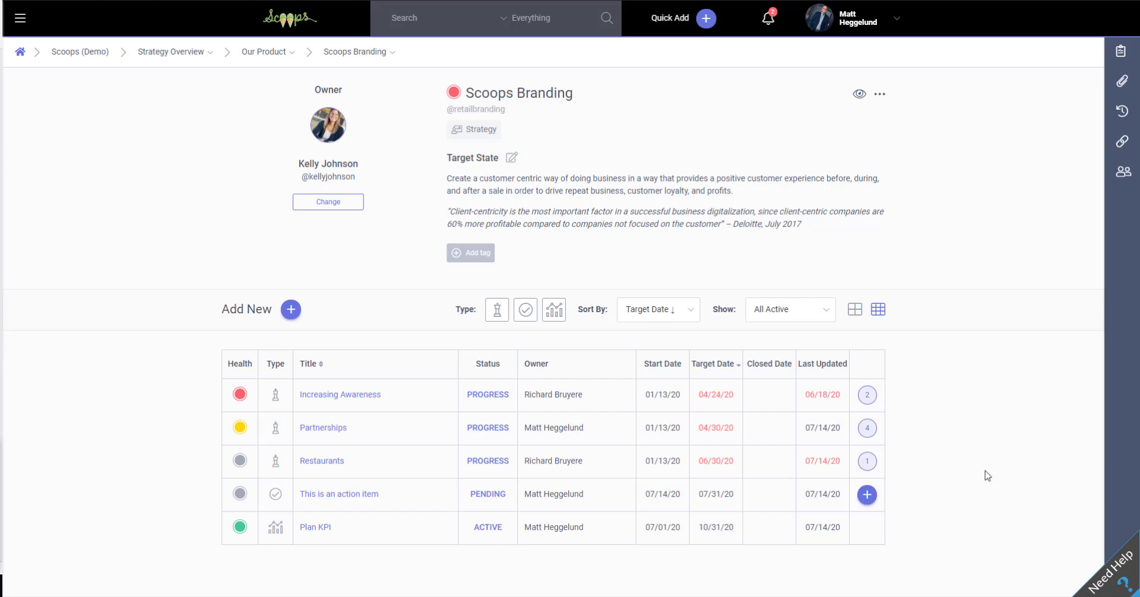
Open the Need Help window to view the available support topics.
{"action": "left_click", "coordinate": [1125, 574]}
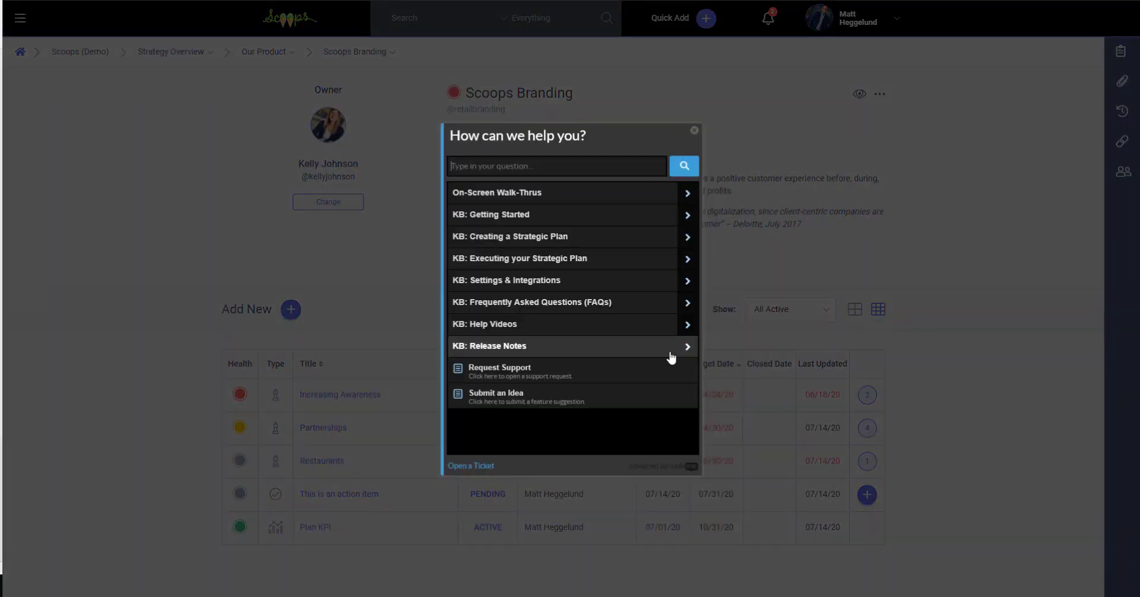